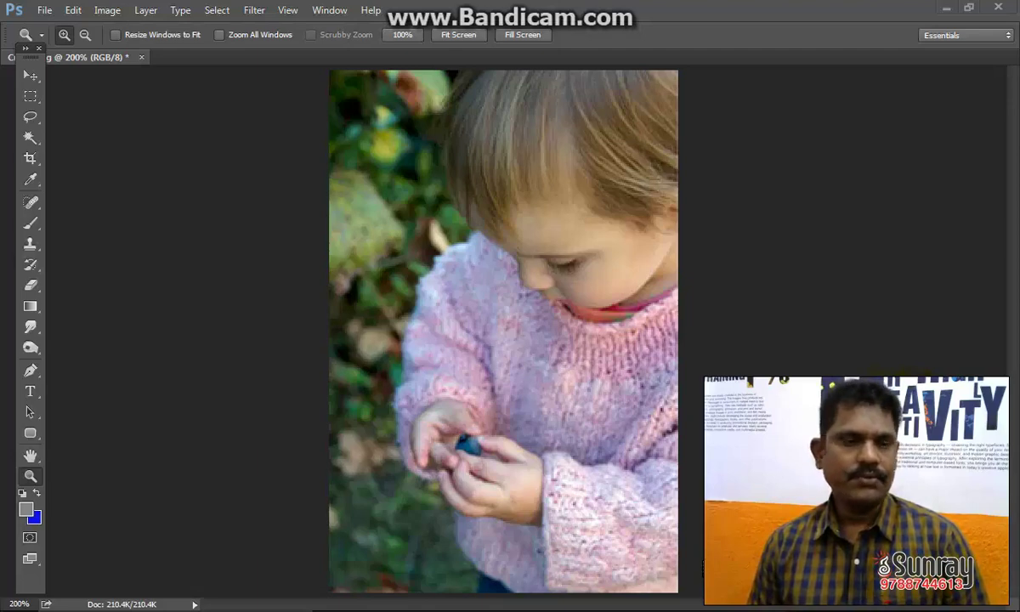
Move the floating Tools panel in Photoshop slightly lower.
left_click(28, 59)
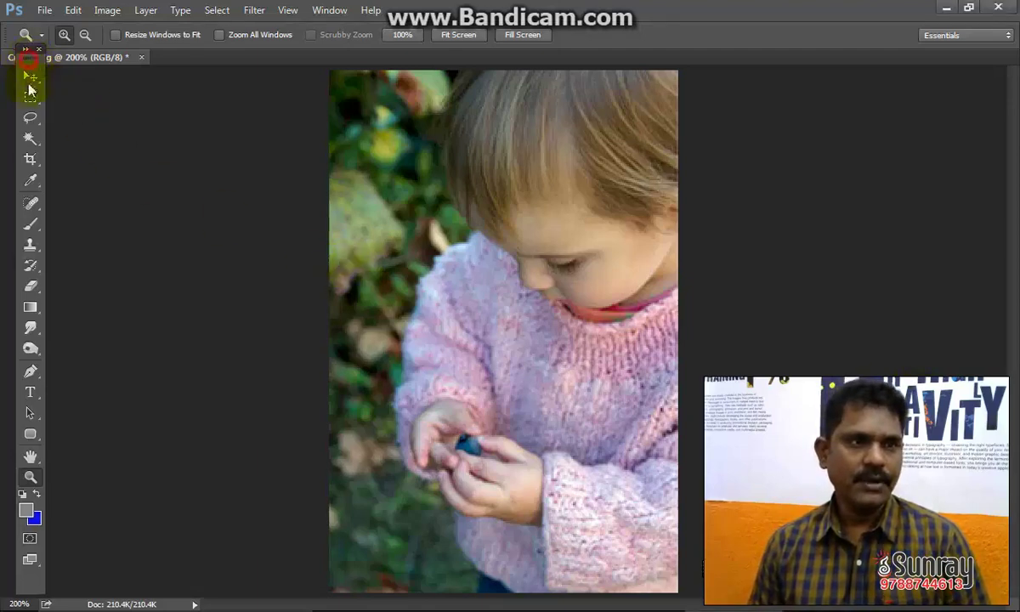
left_click_drag(31, 89, 31, 100)
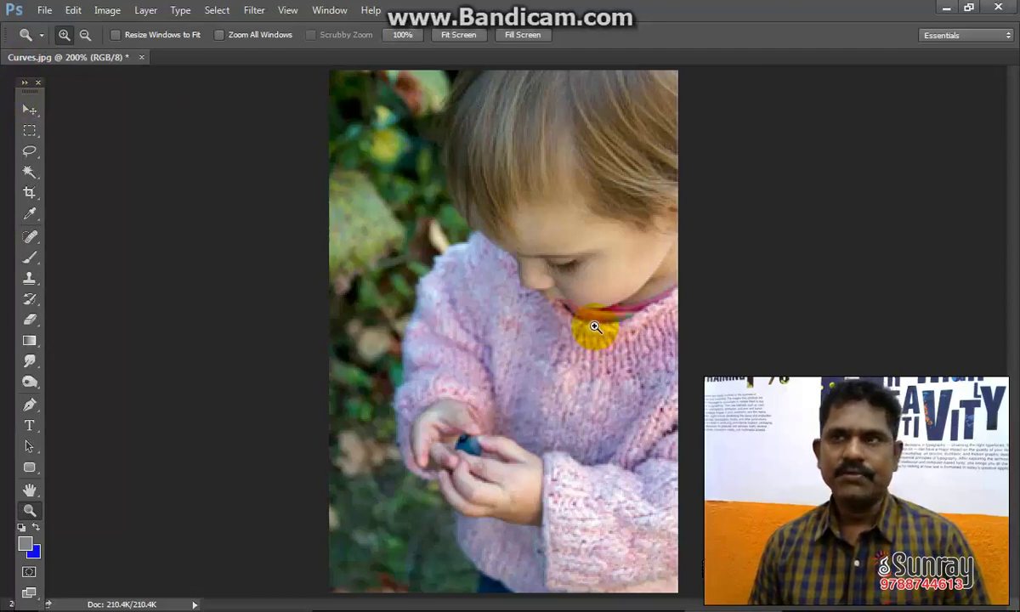
Fit the whole blank Curves.jpg artboard into the Illustrator window.
left_click(627, 597)
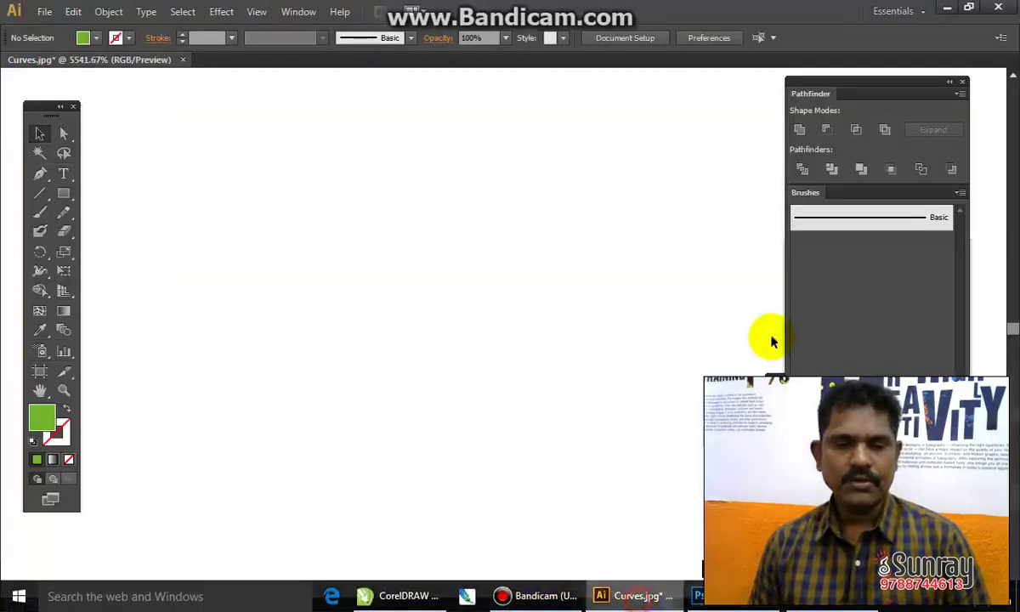
key("ctrl+minus")
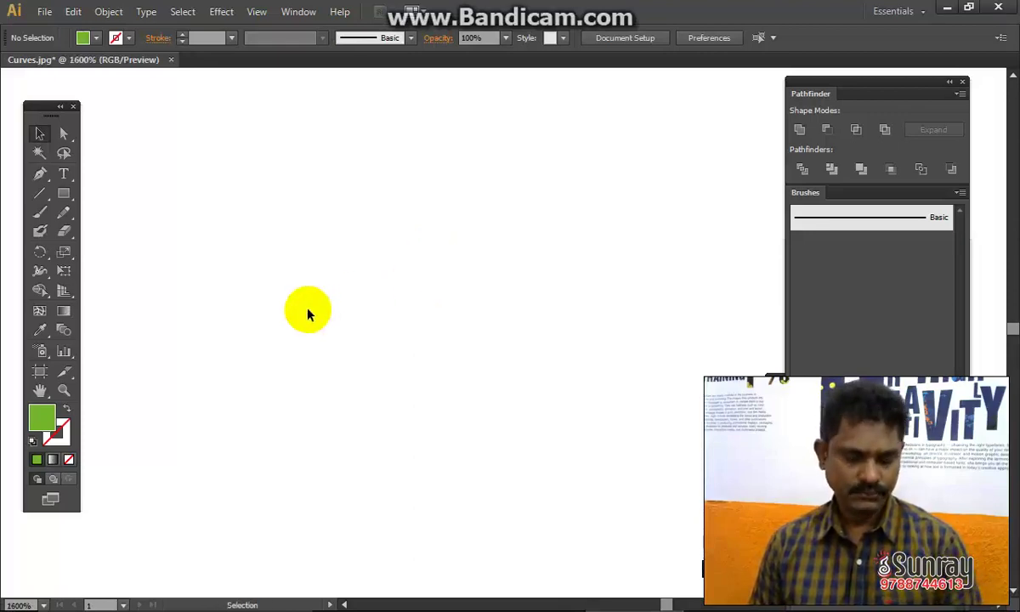
key("ctrl+minus")
key("ctrl+minus")
key("ctrl+0")
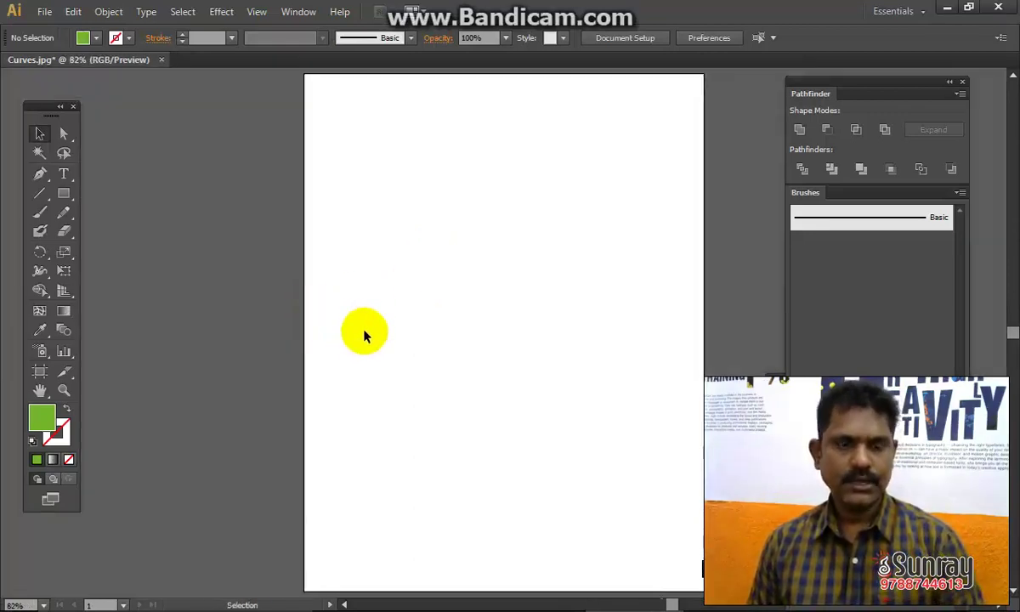
key("z")
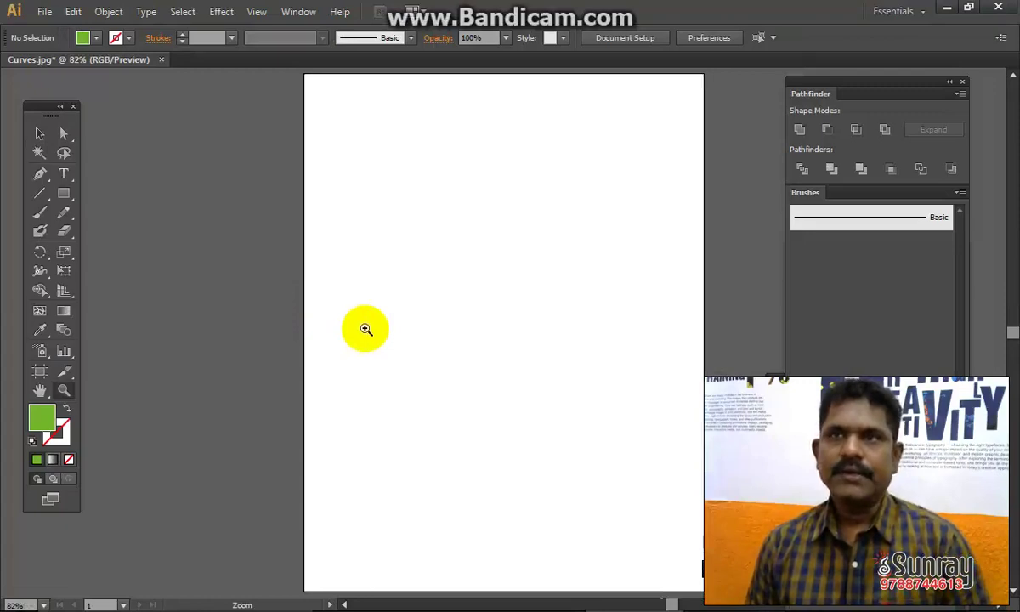
left_click(38, 134)
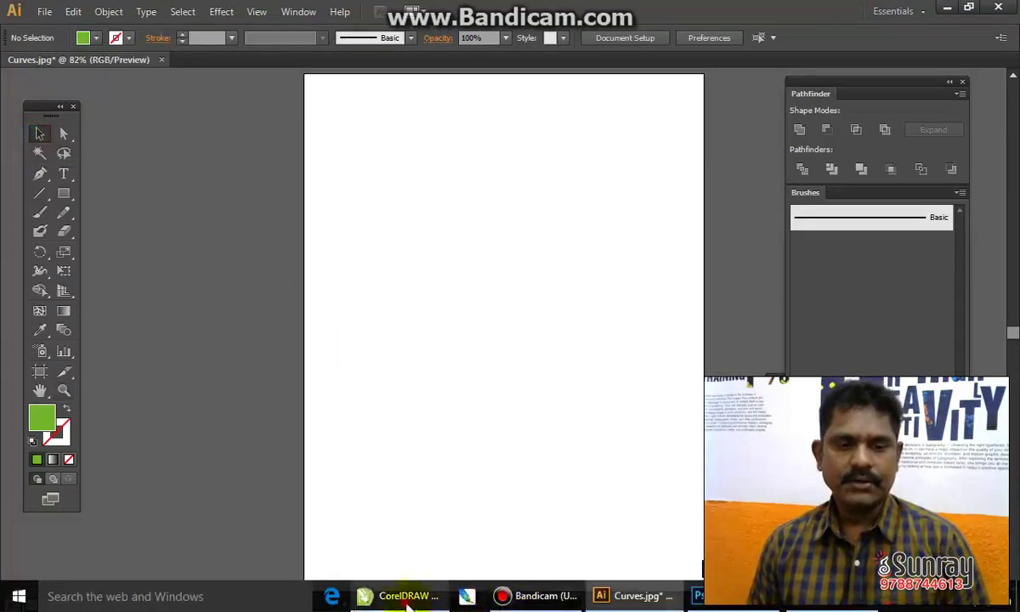
Draw a small rectangle near the centre of the blank CorelDRAW page.
left_click(406, 597)
left_click(473, 289)
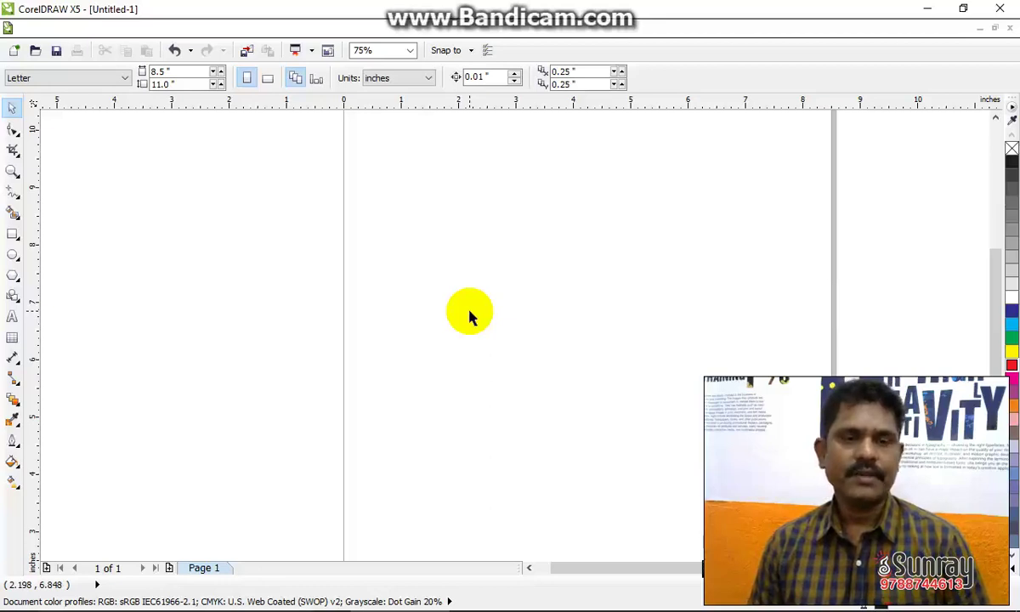
left_click(11, 233)
left_click_drag(454, 297, 503, 350)
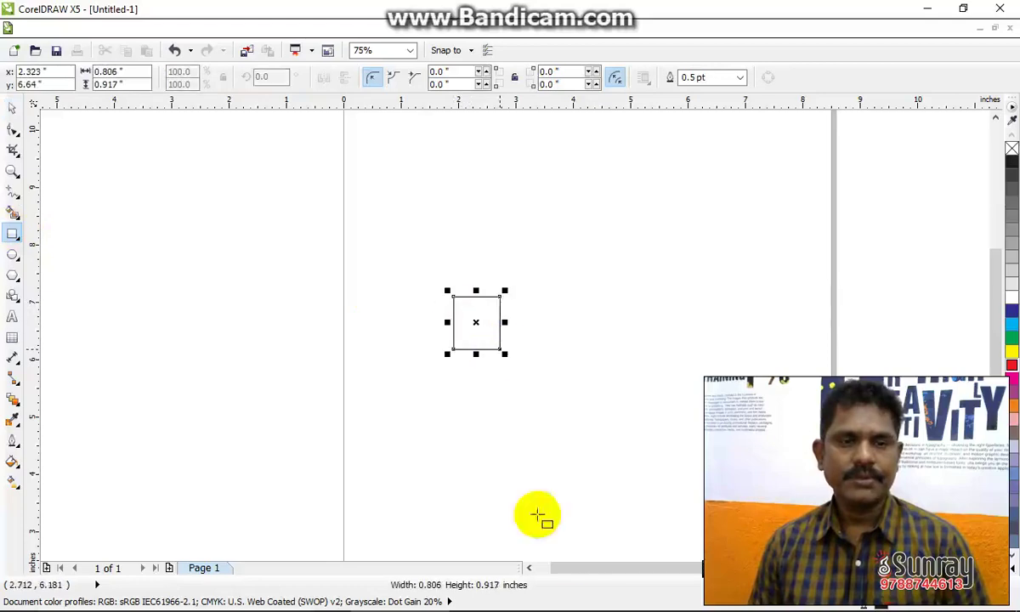
left_click(629, 596)
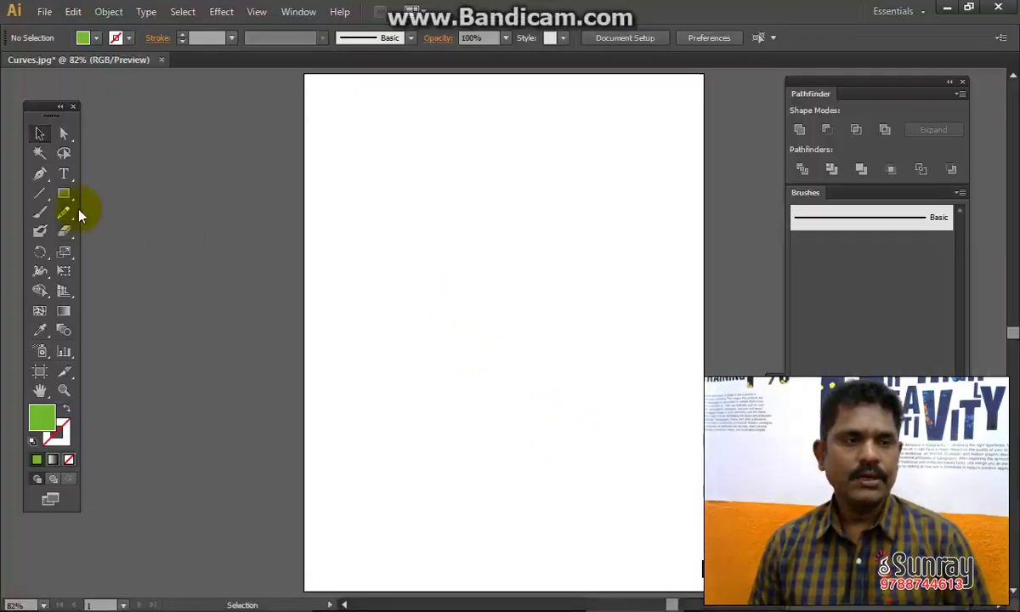
Draw a small green-filled square on the artboard's upper left, then return to Photoshop.
left_click(63, 193)
left_click_drag(426, 263, 474, 315)
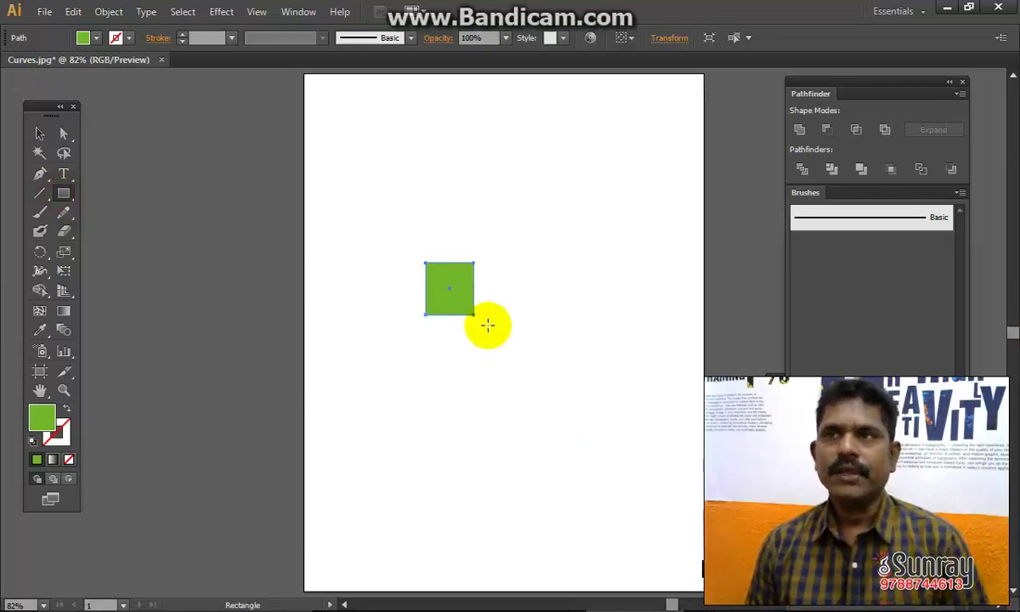
mouse_move(615, 606)
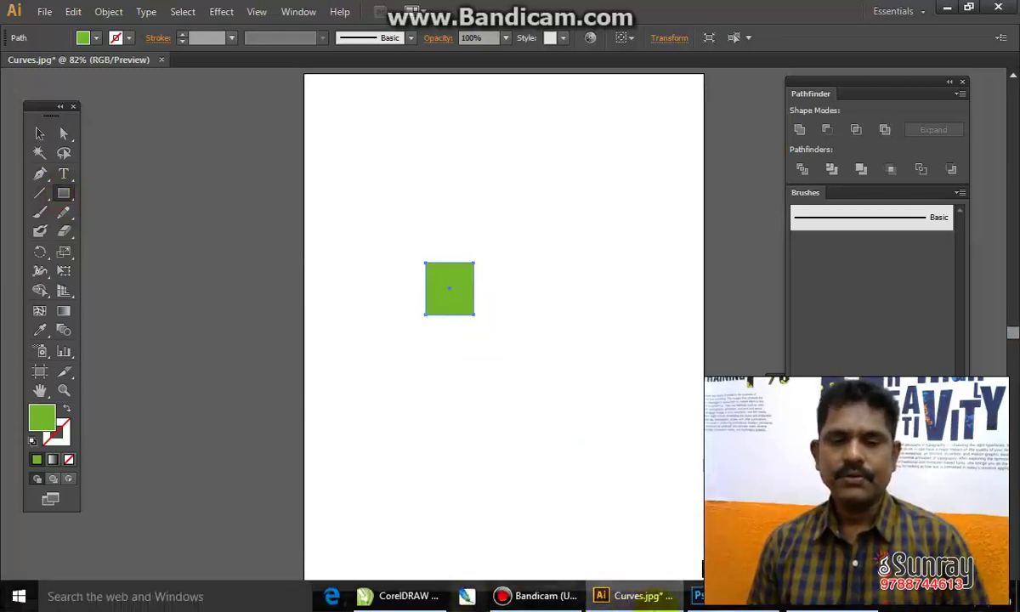
left_click(768, 607)
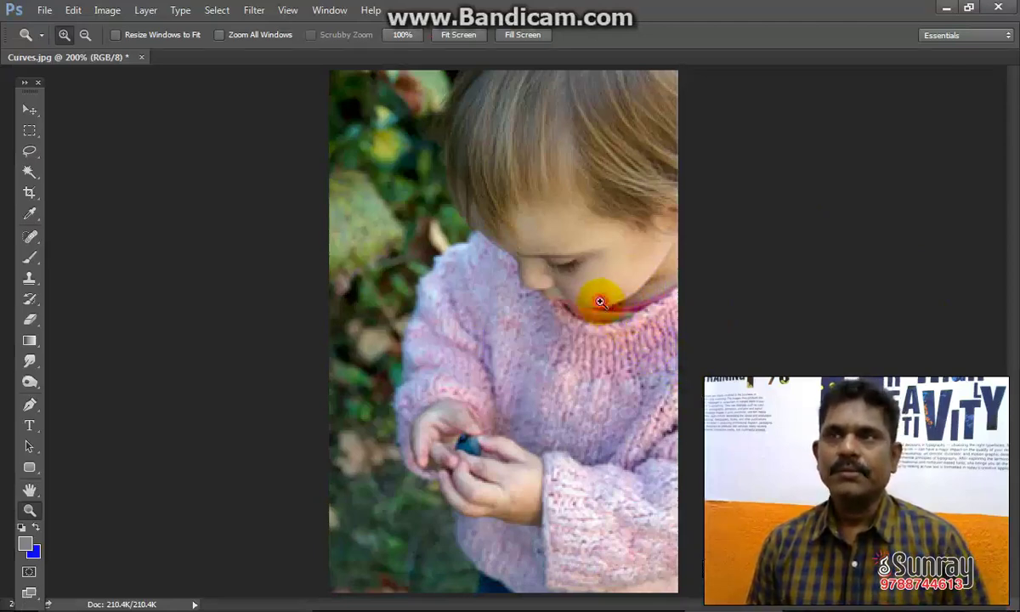
Zoom into the toddler's collar to 3200%, then back out and partly into the sweater.
left_click_drag(600, 301, 671, 384)
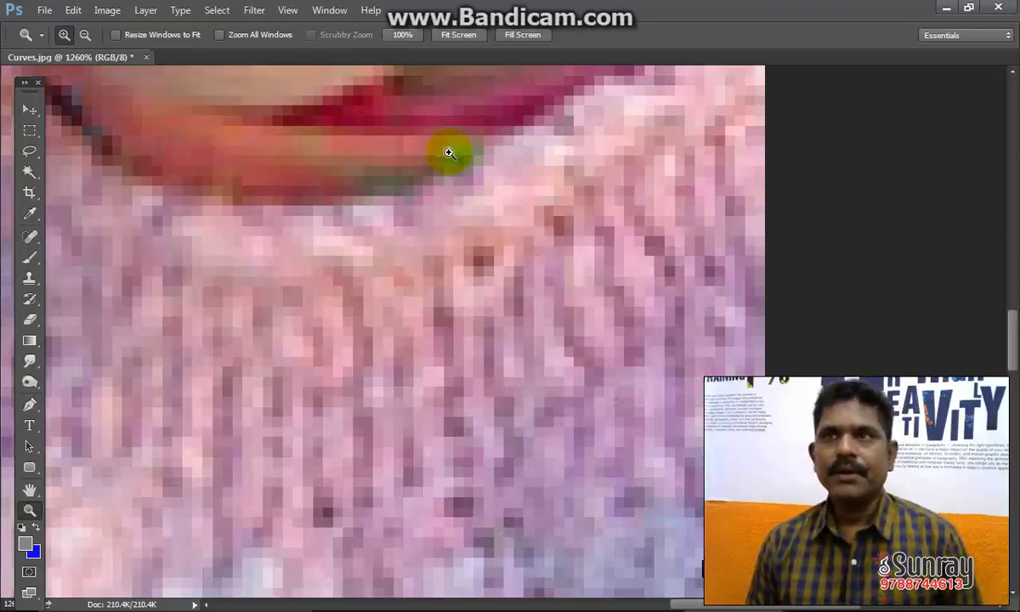
left_click_drag(496, 117, 561, 182)
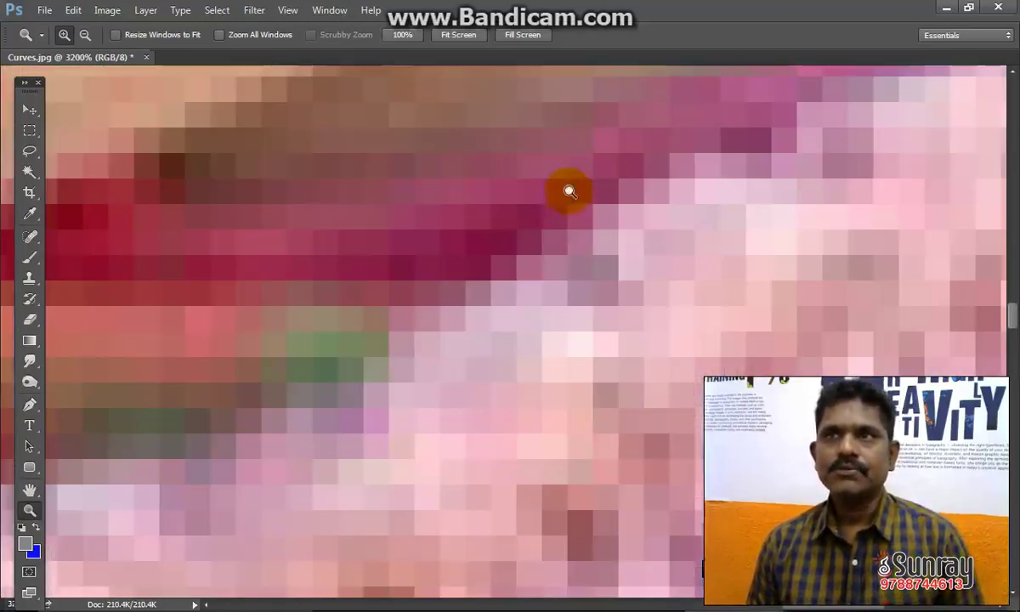
left_click_drag(487, 251, 567, 346)
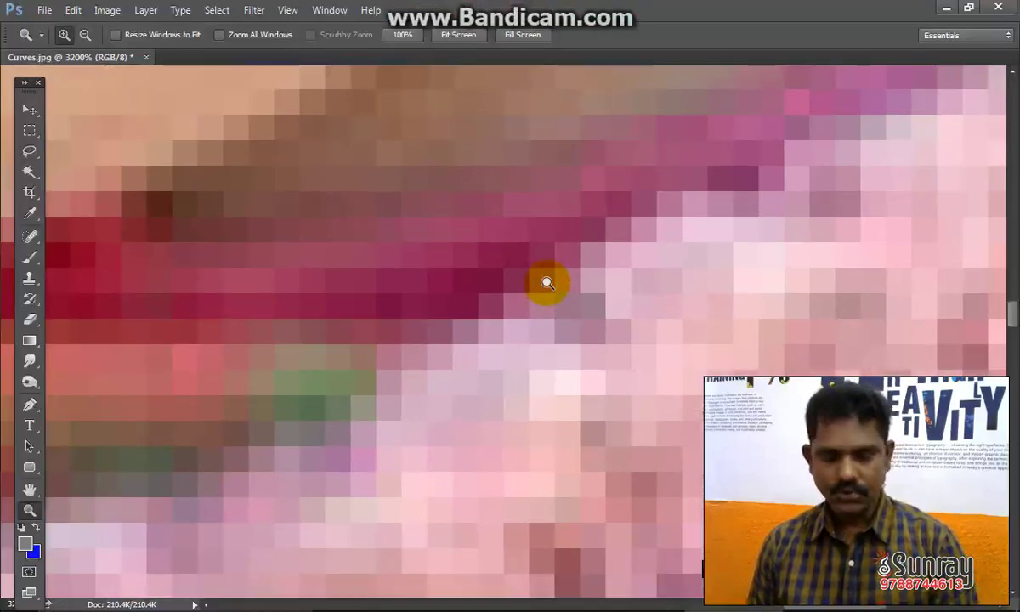
key("ctrl+0")
left_click_drag(484, 206, 765, 476)
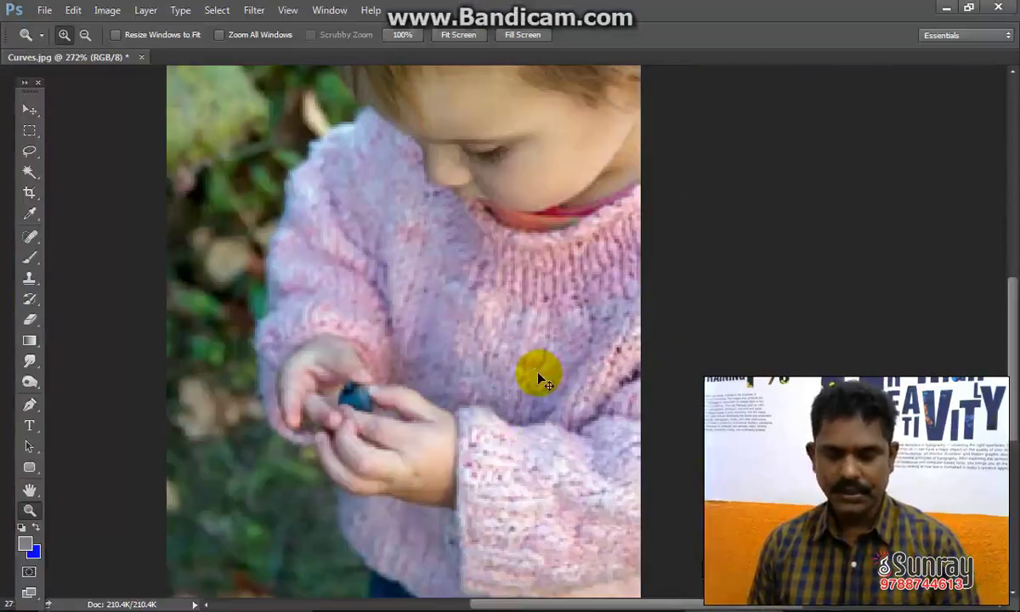
Zoom out to the whole photo, then zoom moderately onto the face and sweater.
key("ctrl+minus")
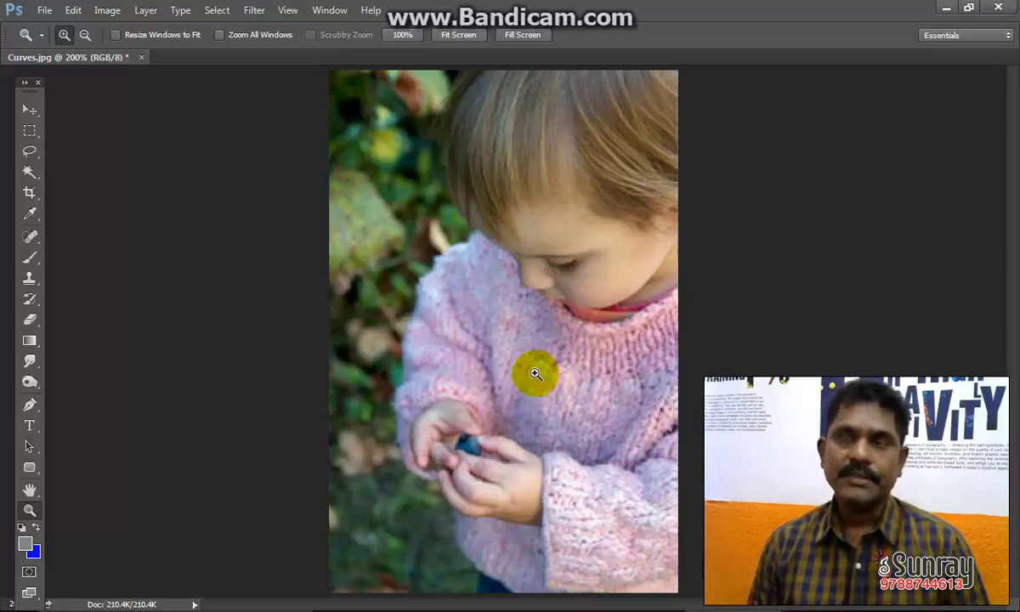
left_click_drag(485, 218, 729, 474)
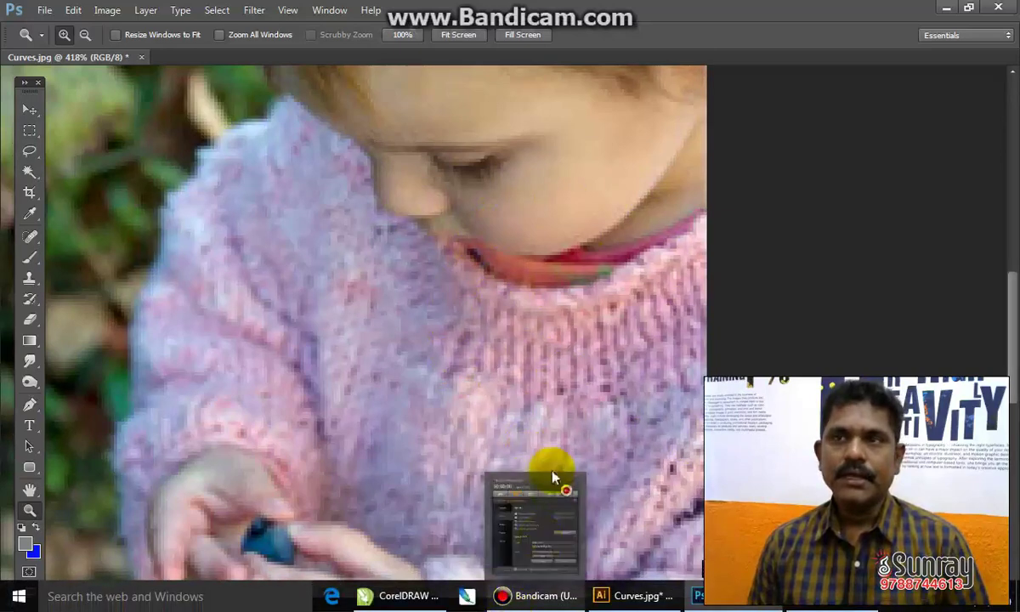
Select a small patch of the sweater and zoom in closely on it.
left_click_drag(474, 217, 631, 411)
left_click(30, 130)
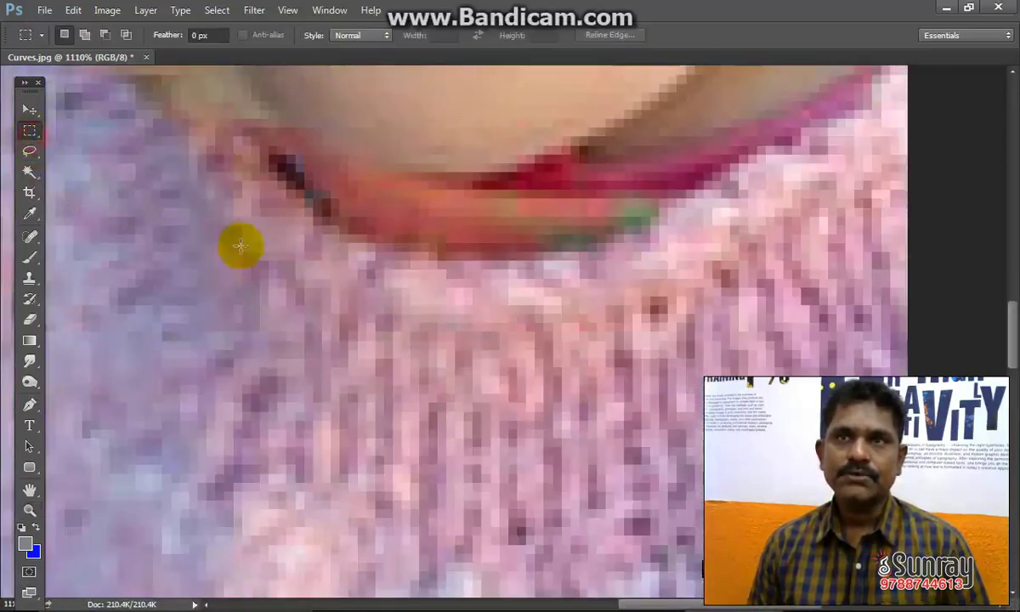
left_click_drag(446, 377, 544, 457)
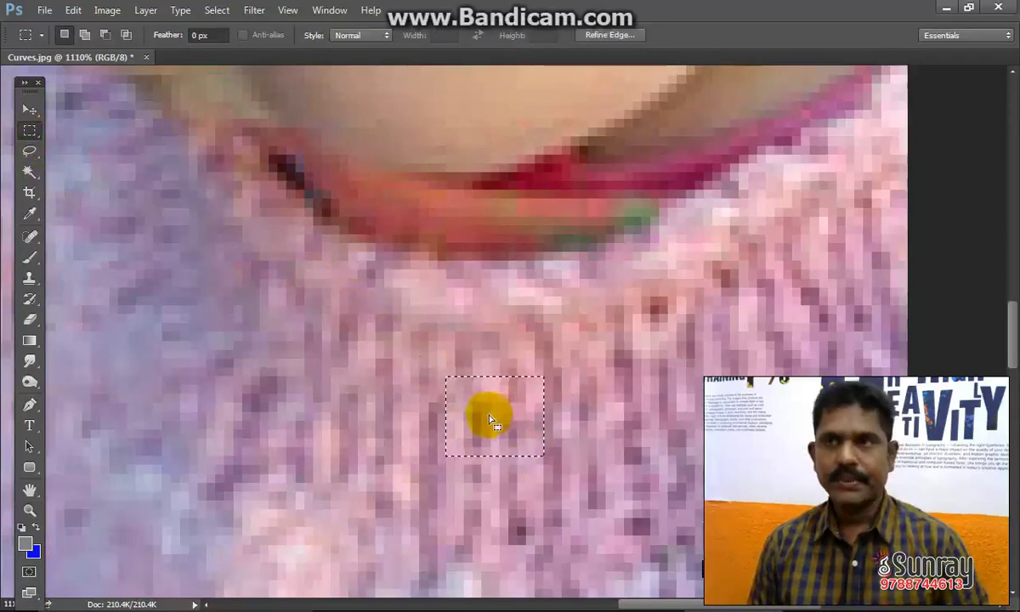
key("z")
left_click_drag(426, 470, 563, 358)
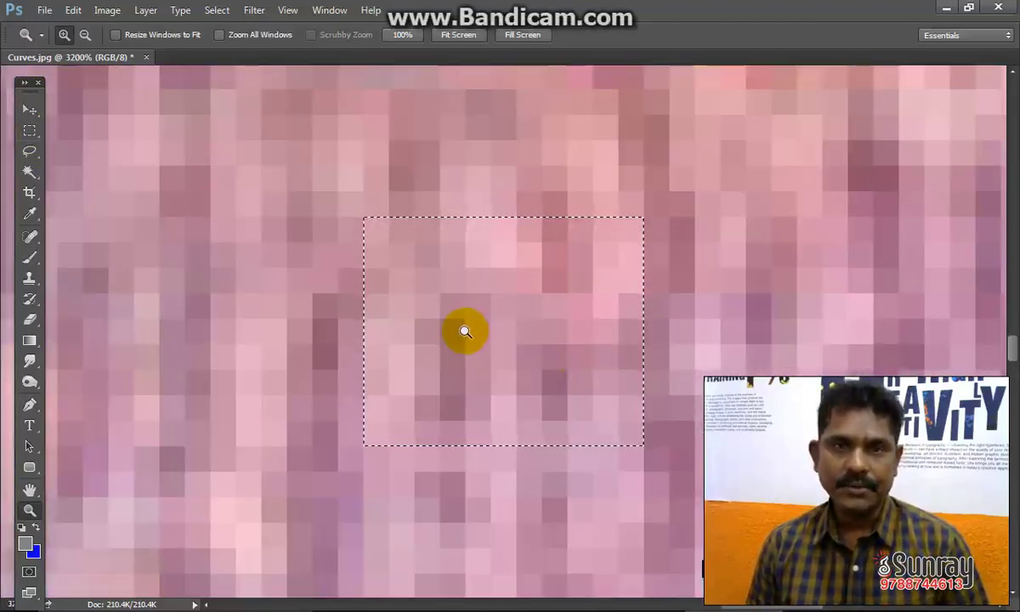
Zoom right into the sweater pixels and select a small block of them.
key("ctrl+alt+0")
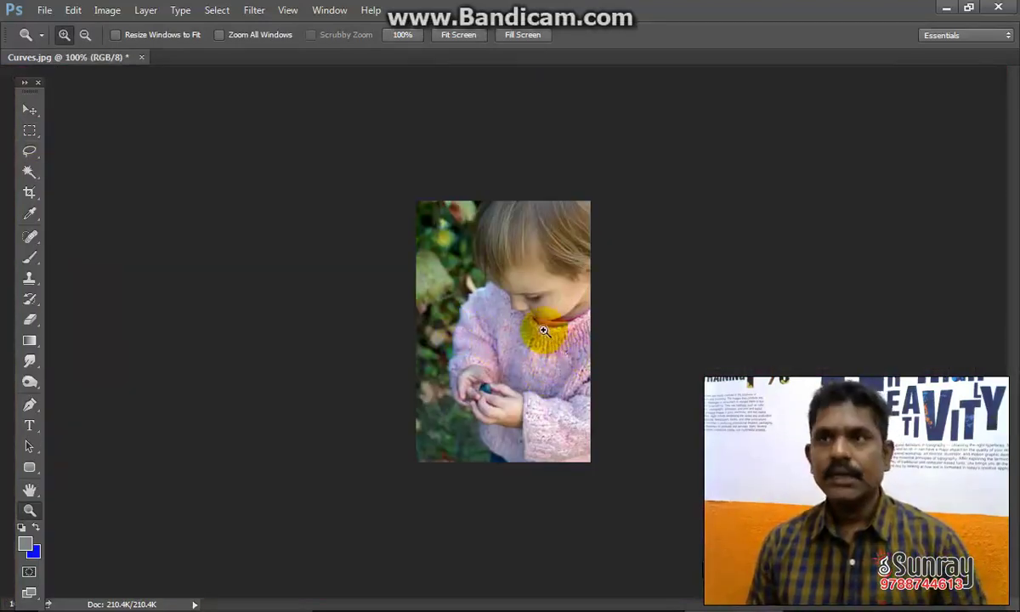
left_click_drag(547, 332, 564, 351)
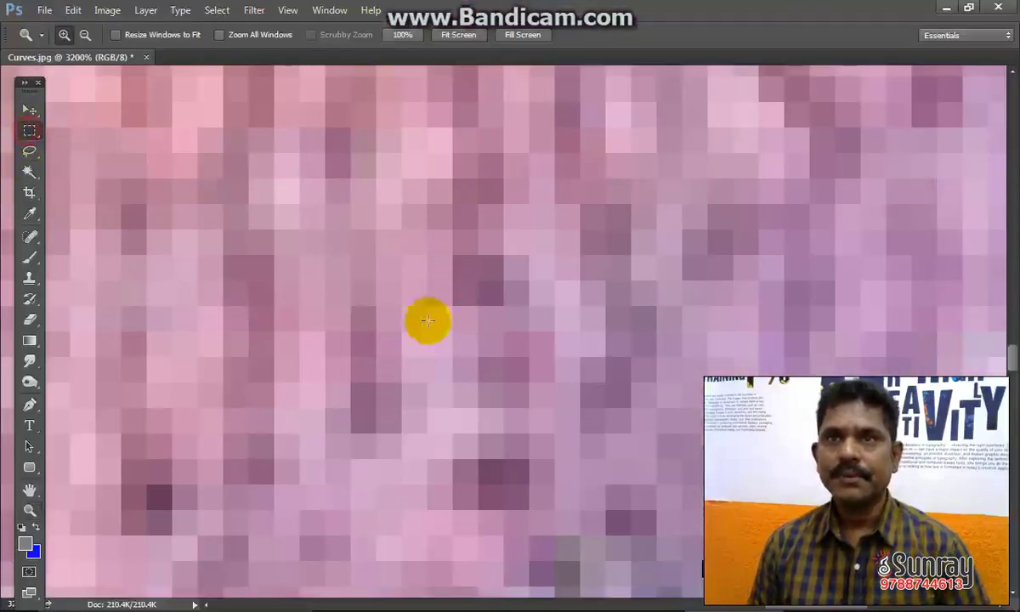
key("m")
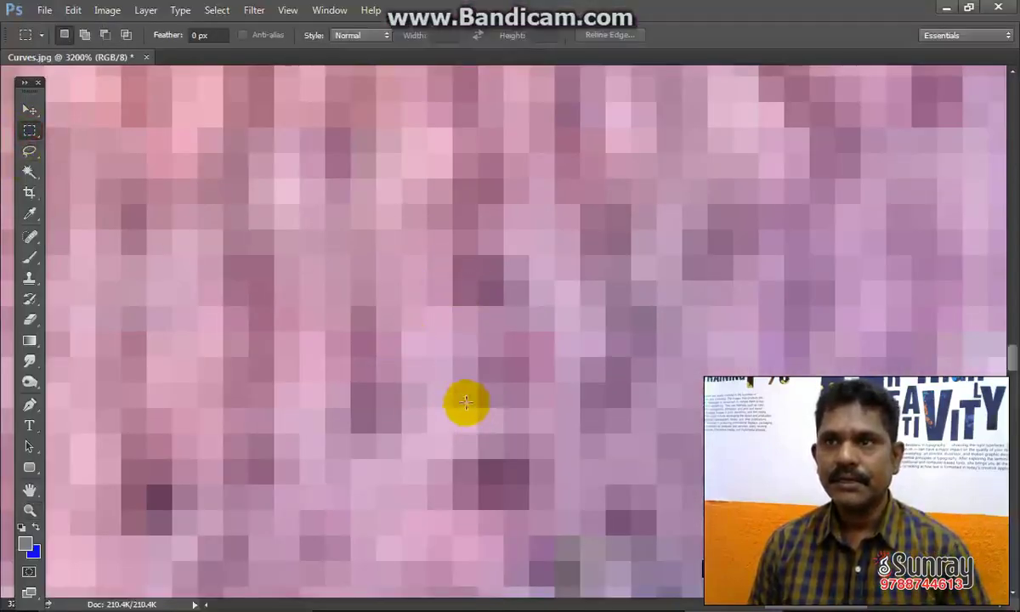
left_click_drag(455, 357, 491, 389)
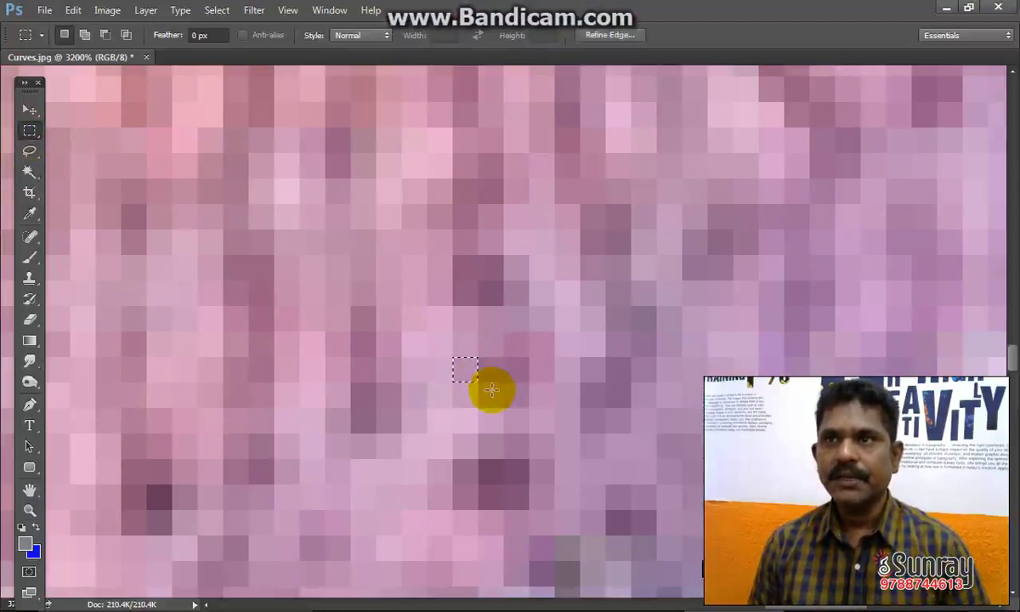
left_click_drag(428, 332, 504, 408)
Recolour the selected pixel block blue with Hue -108 and Saturation +91.
key("ctrl+u")
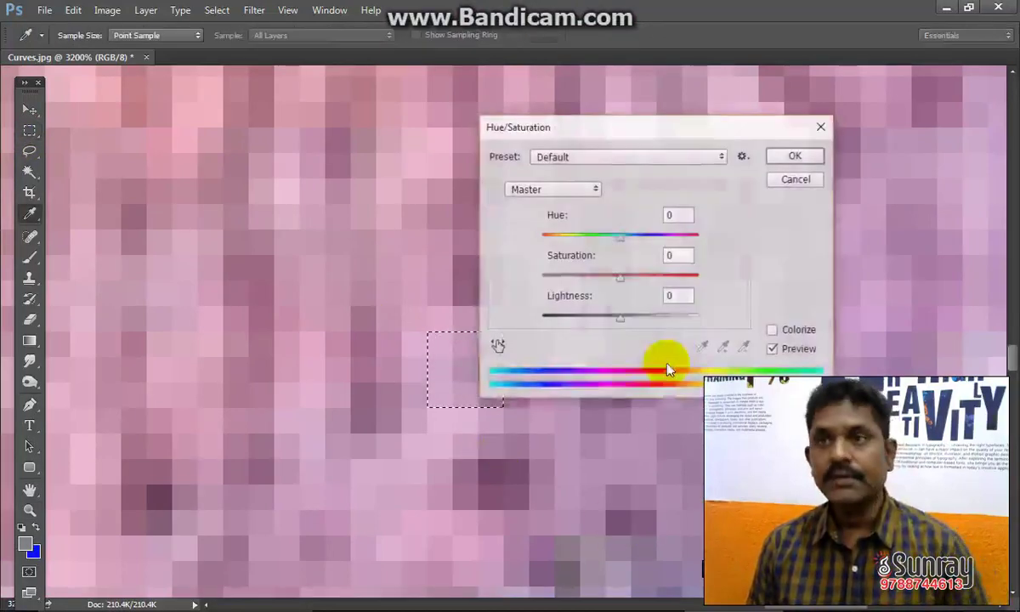
left_click_drag(672, 131, 737, 129)
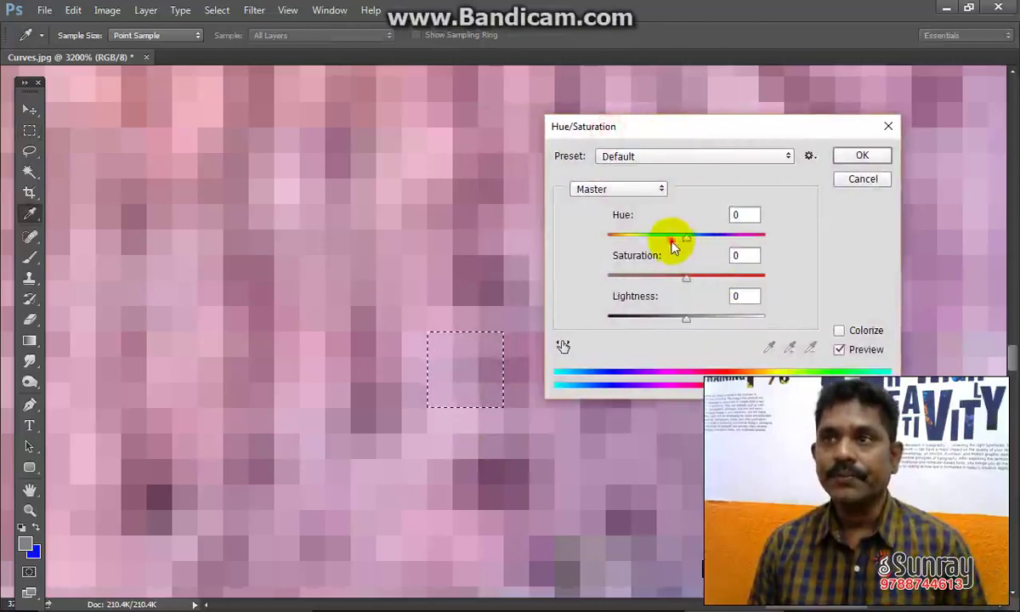
left_click_drag(674, 244, 637, 244)
left_click_drag(718, 278, 755, 279)
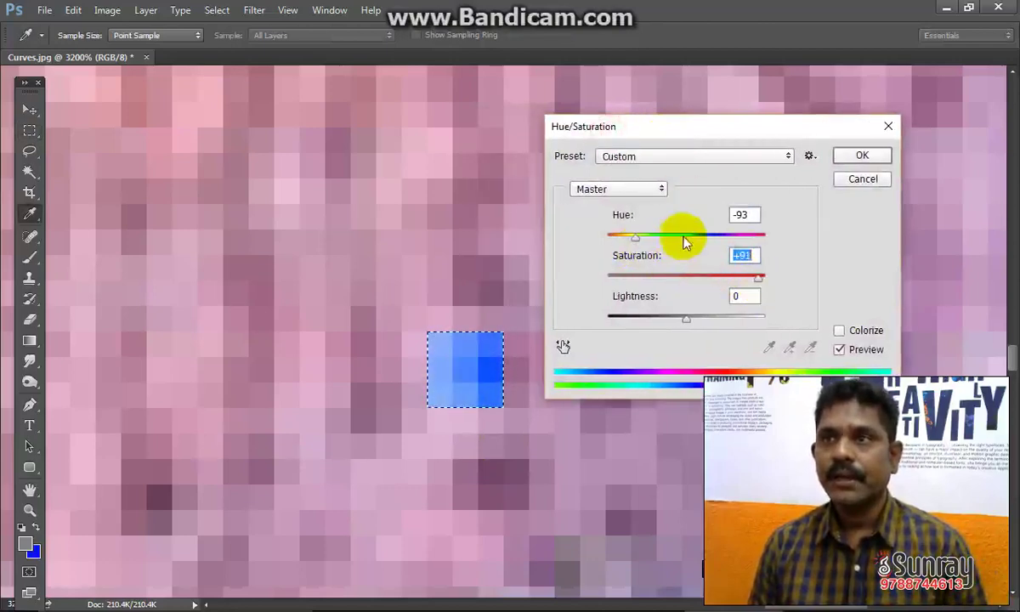
left_click_drag(621, 236, 632, 236)
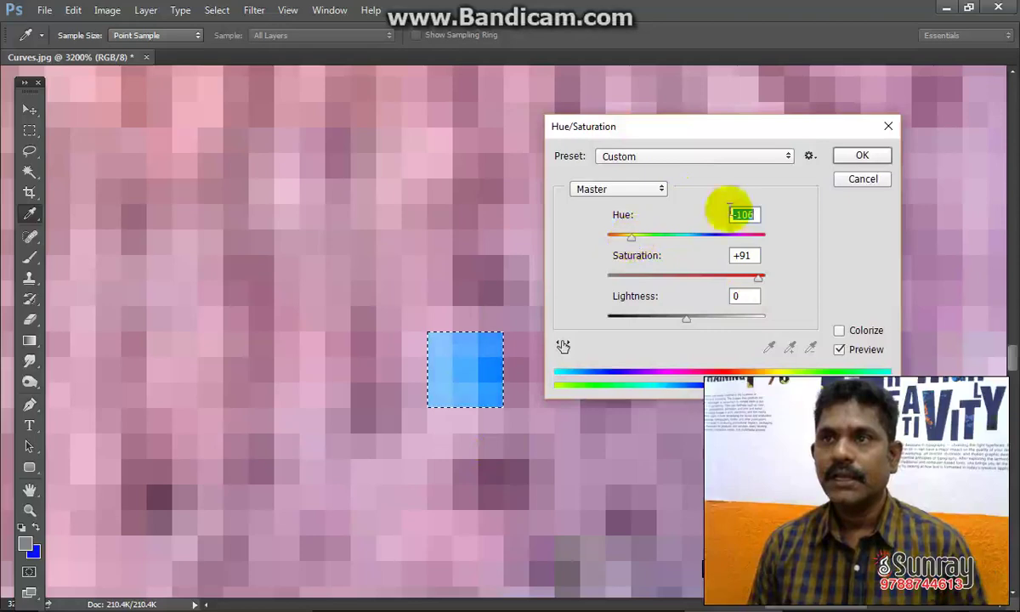
left_click(860, 157)
key("m")
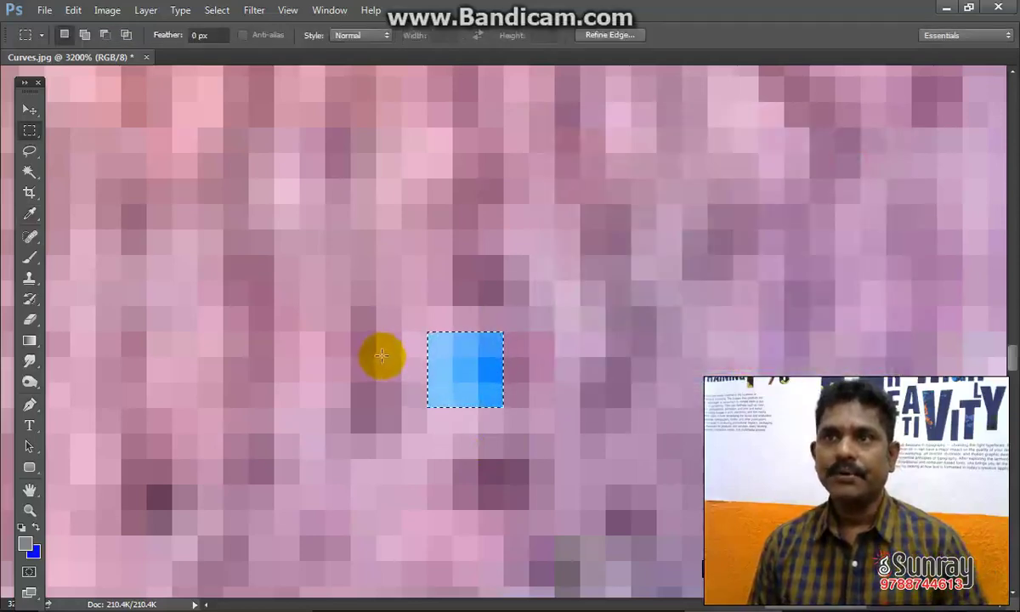
key("z")
left_click(463, 407)
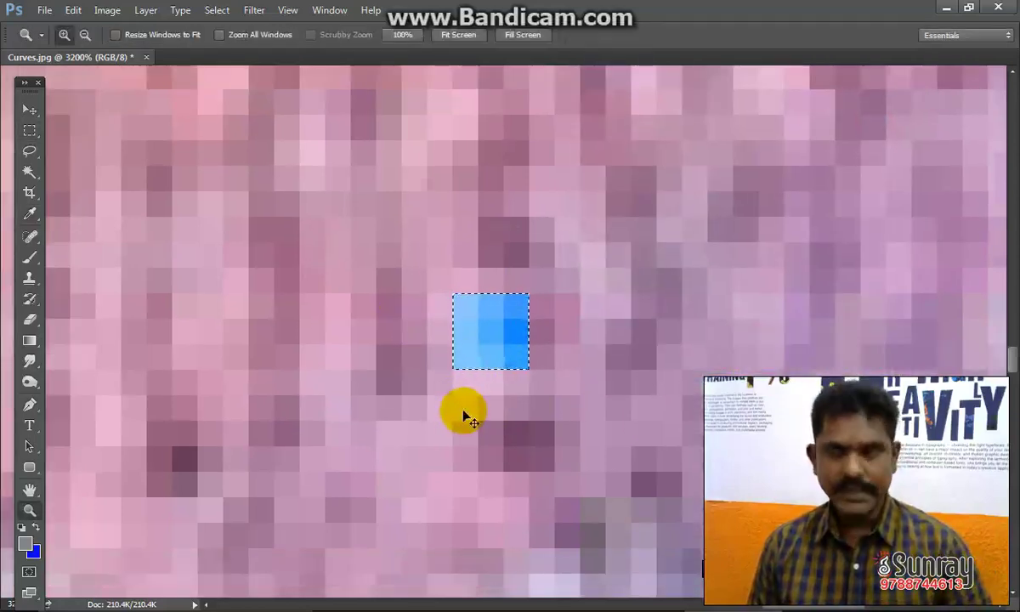
Deselect the blue block and zoom in on it among the pink pixels.
key("ctrl+d")
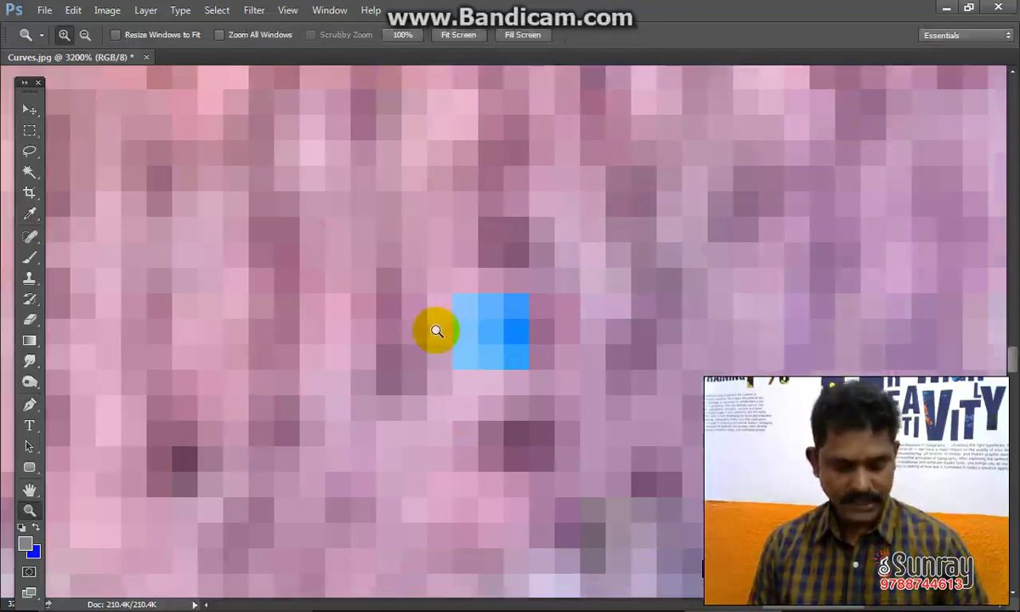
left_click(436, 330)
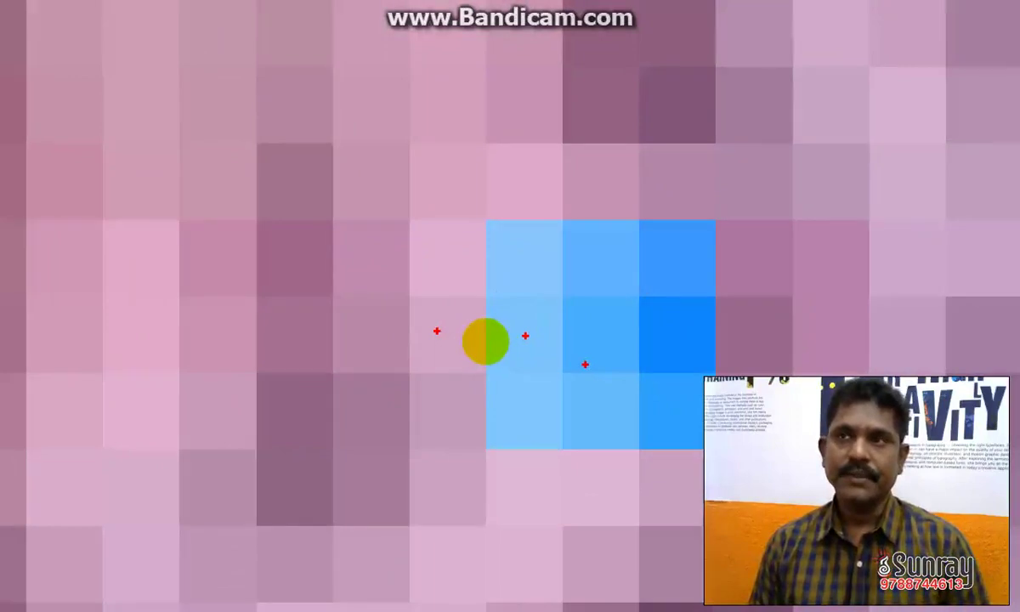
mouse_move(127, 303)
left_mouse_down()
mouse_move(223, 145)
mouse_move(410, 219)
mouse_move(402, 503)
mouse_move(109, 293)
left_mouse_up()
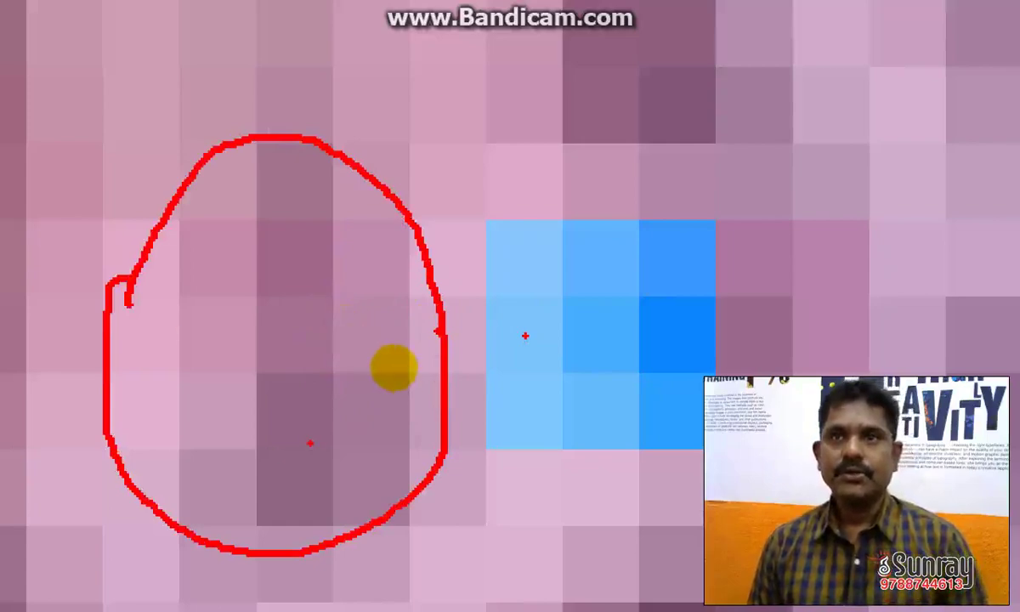
key("Escape")
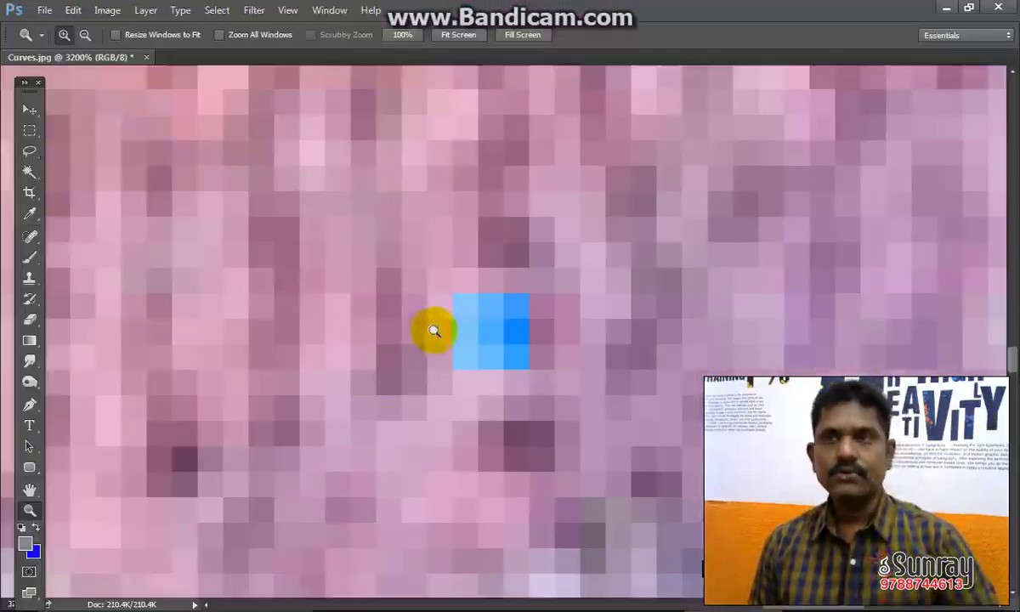
left_click(30, 132)
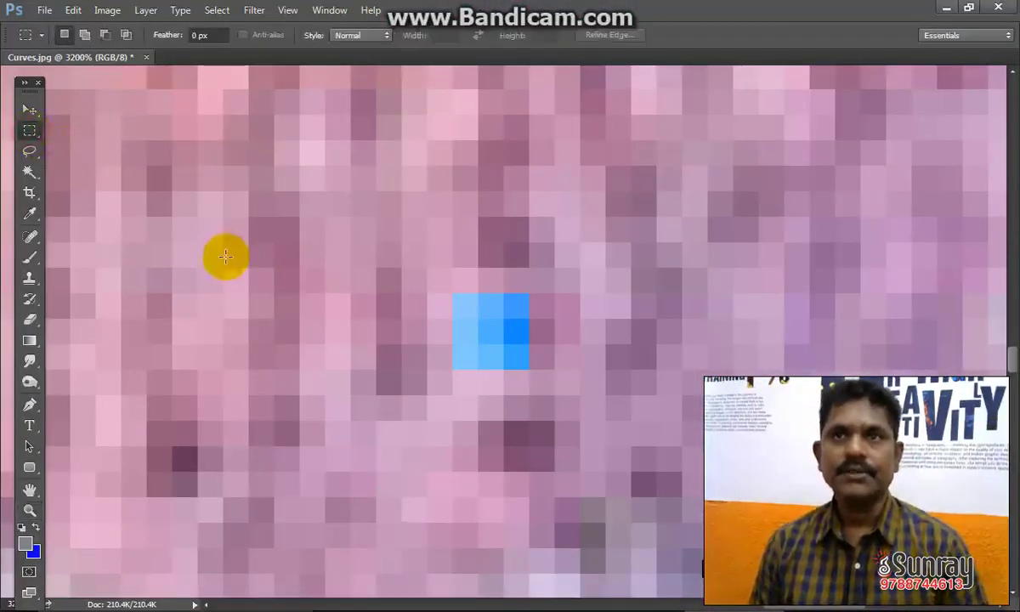
Marquee-select a rectangle of pink sweater pixels.
left_click_drag(224, 268, 376, 395)
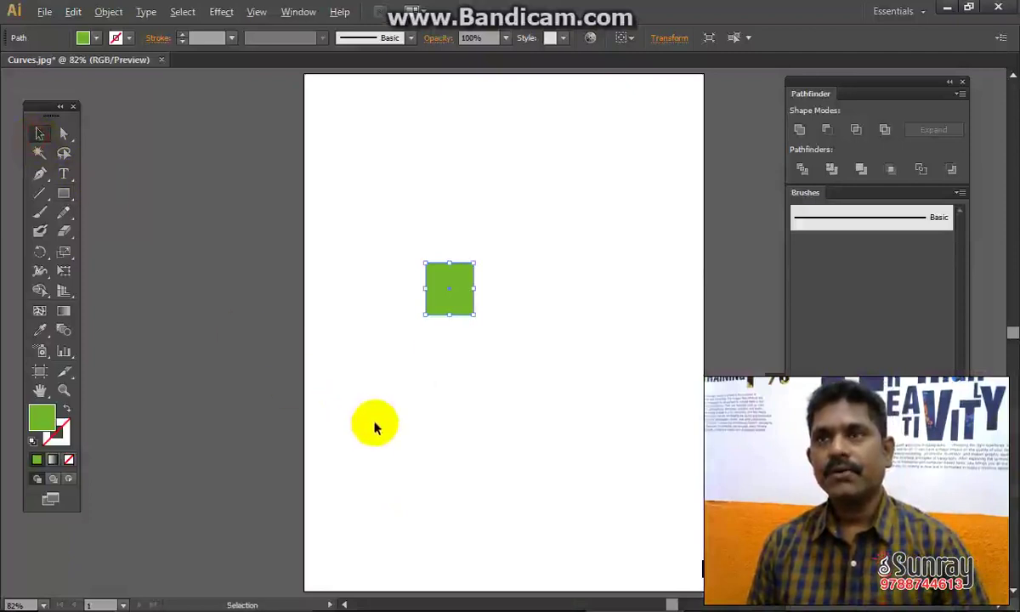
Delete the green square and draw a new one near the page centre.
left_click(446, 299)
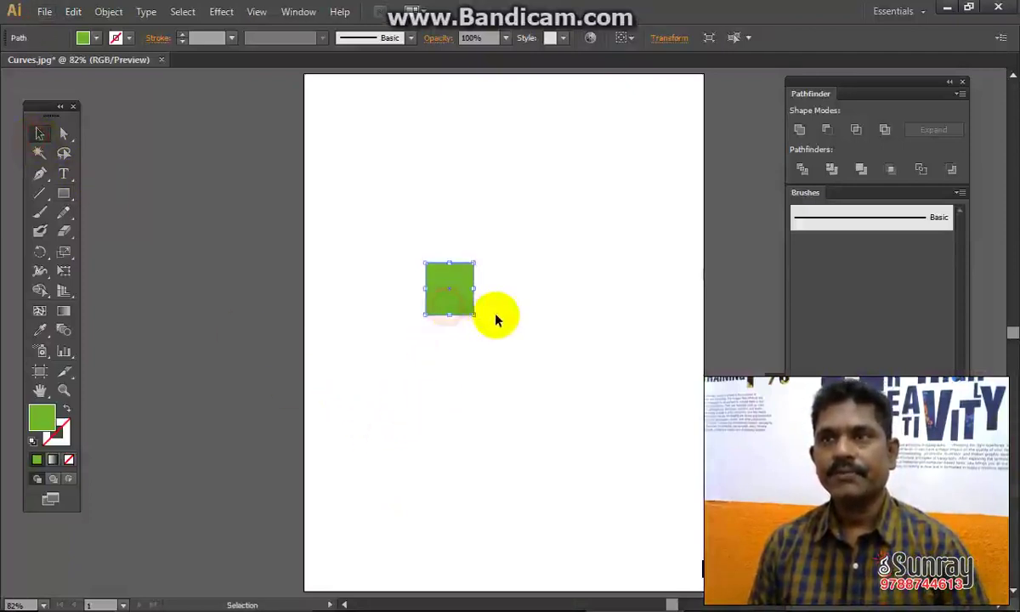
key("Delete")
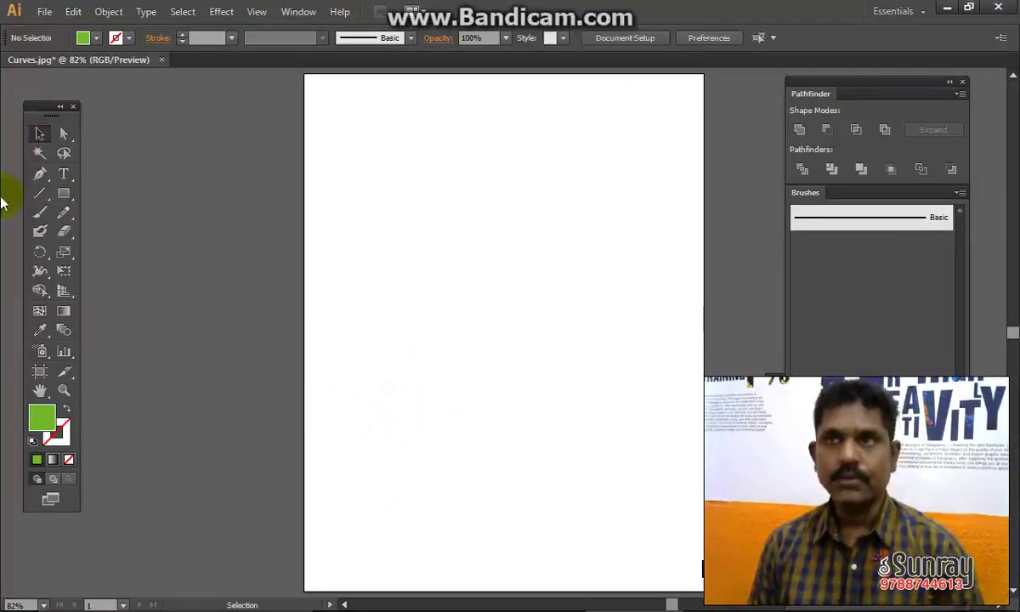
left_click(63, 193)
left_click_drag(420, 283, 517, 378)
At 200% zoom, draw a short diagonal line to the left of the square.
key("z")
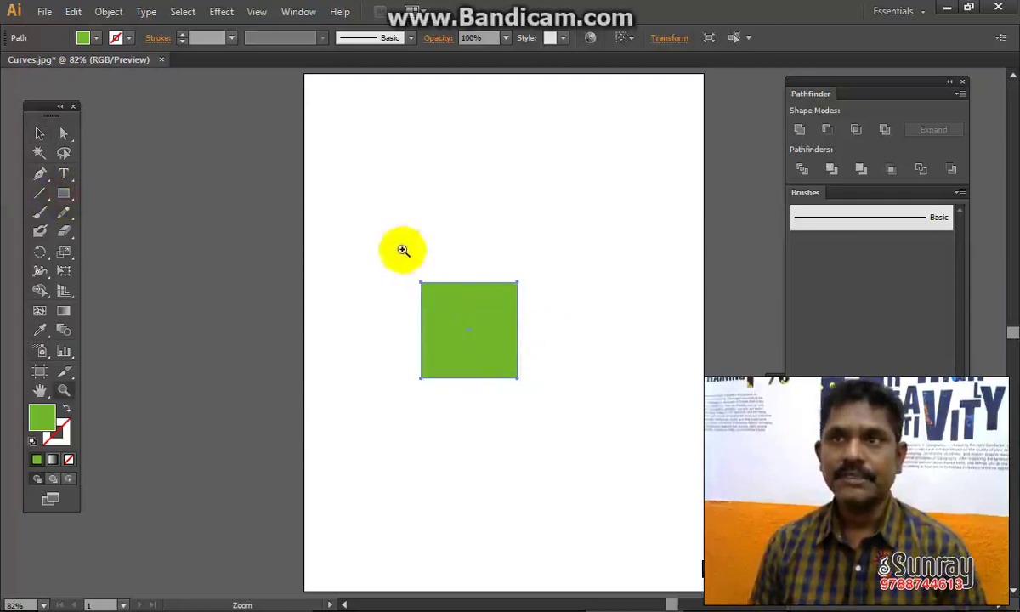
left_click_drag(402, 250, 539, 402)
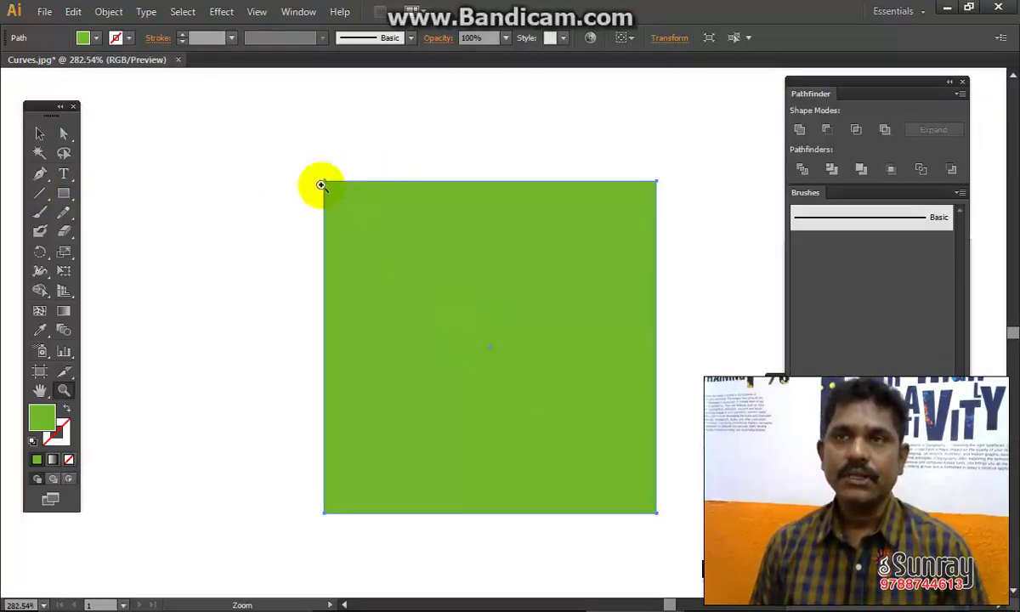
left_click_drag(345, 197, 347, 199)
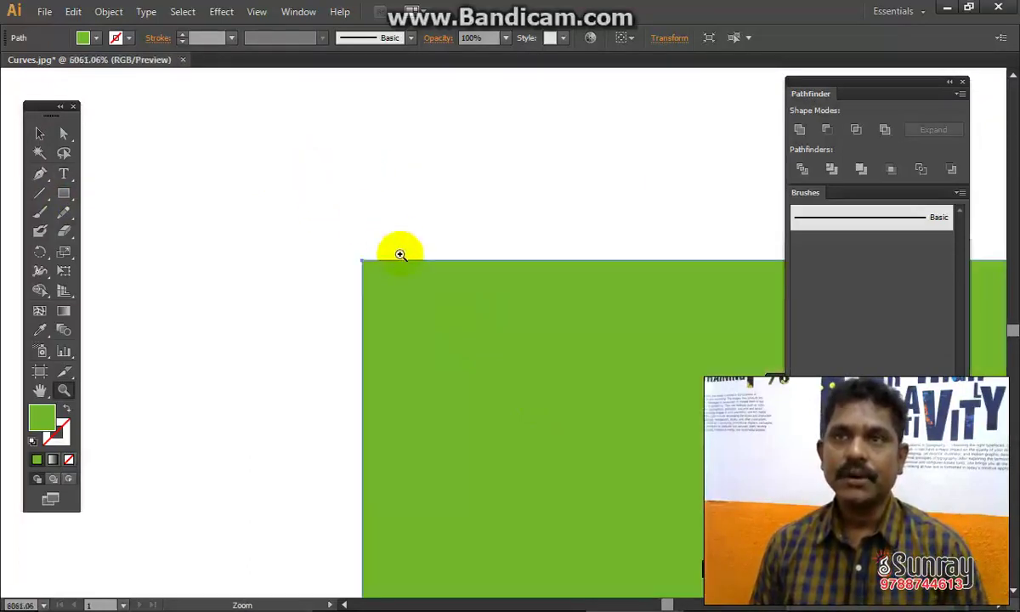
key("ctrl+minus")
key("ctrl+minus")
key("ctrl+minus")
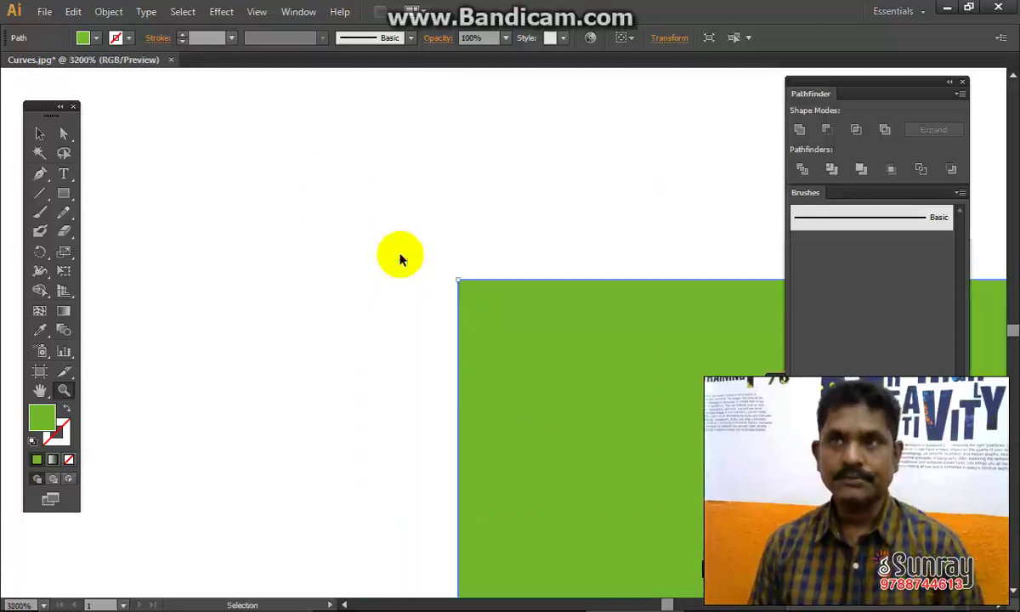
key("ctrl+0")
left_click_drag(415, 266, 540, 390)
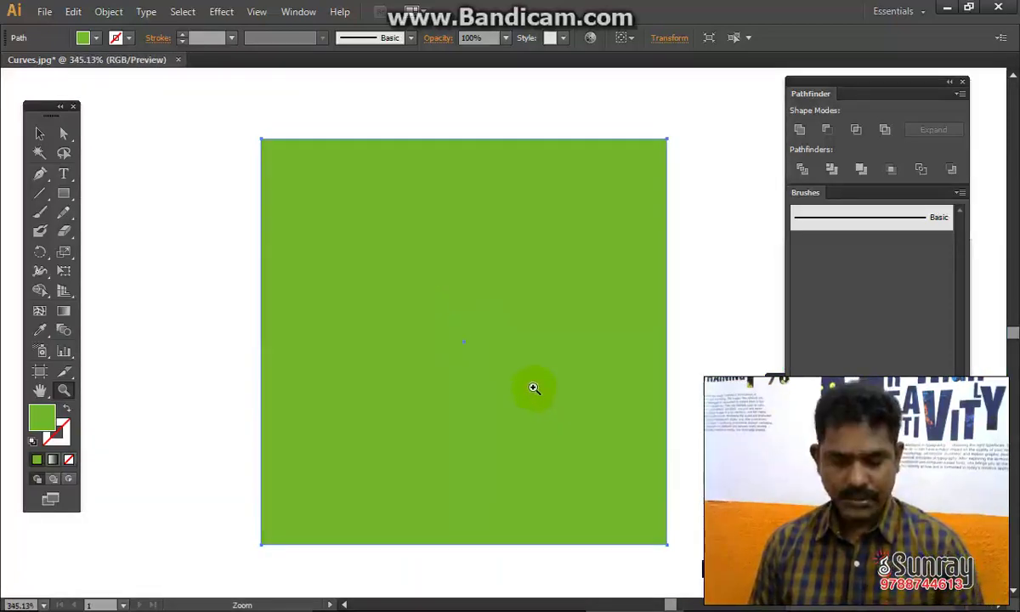
left_click(532, 391, "alt")
left_click(529, 392, "alt")
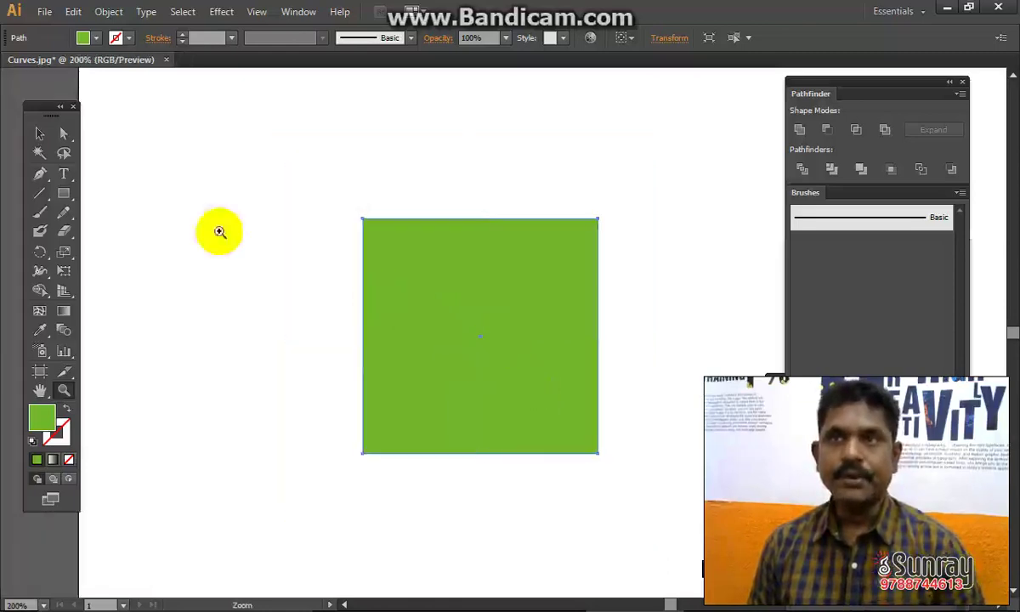
left_click(40, 192)
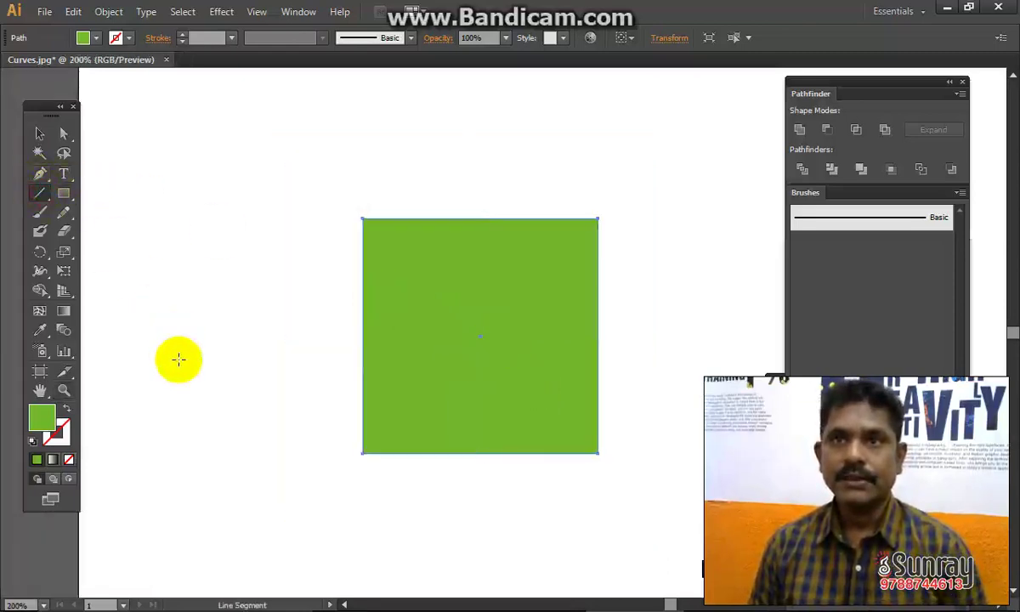
left_click_drag(177, 358, 220, 296)
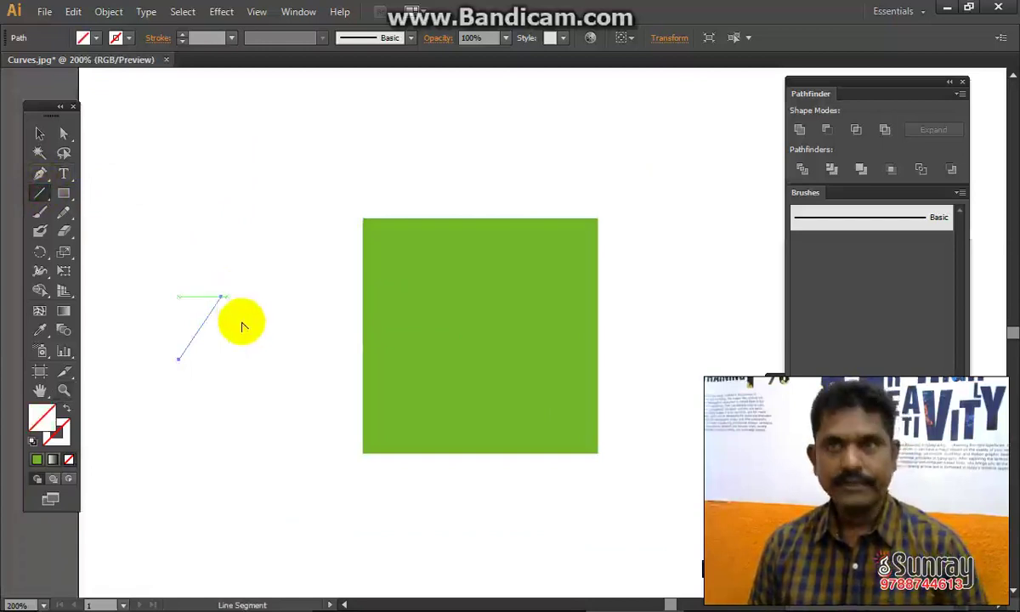
Apply default colours to give the diagonal line a black stroke, then deselect it.
key("shift+c")
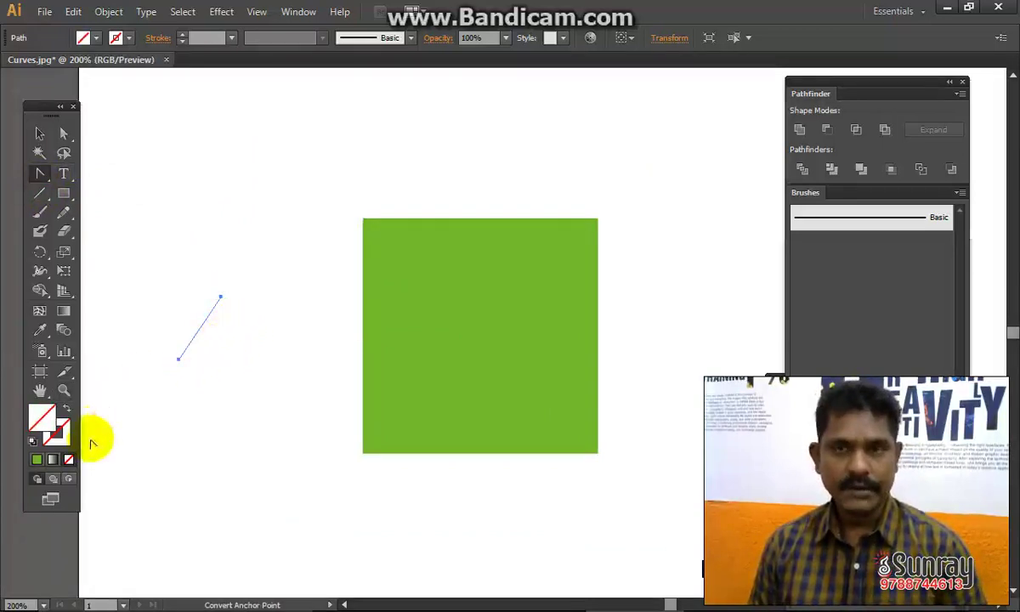
key("d")
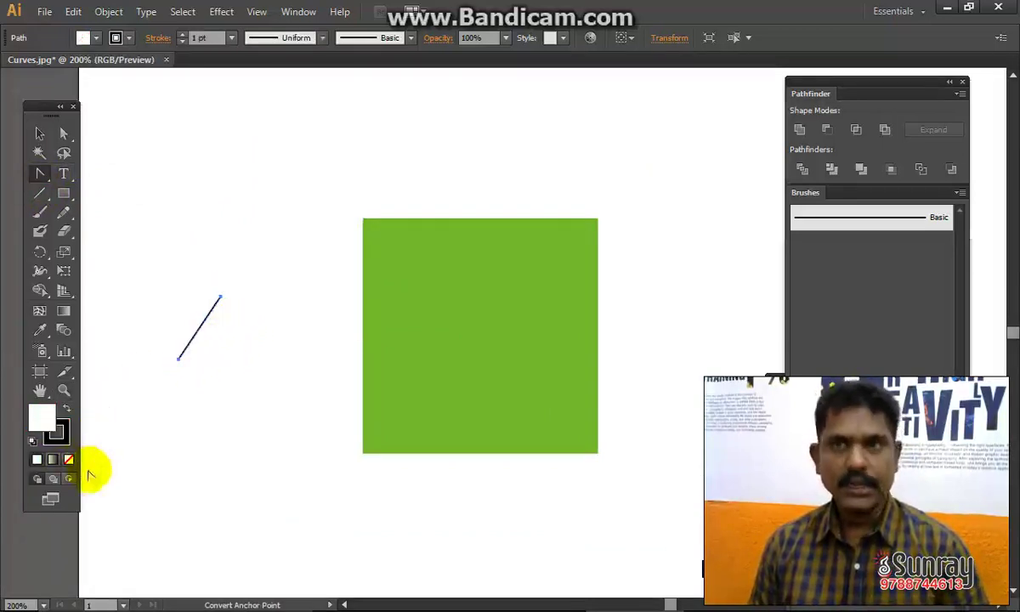
left_click(40, 134)
left_click(205, 439)
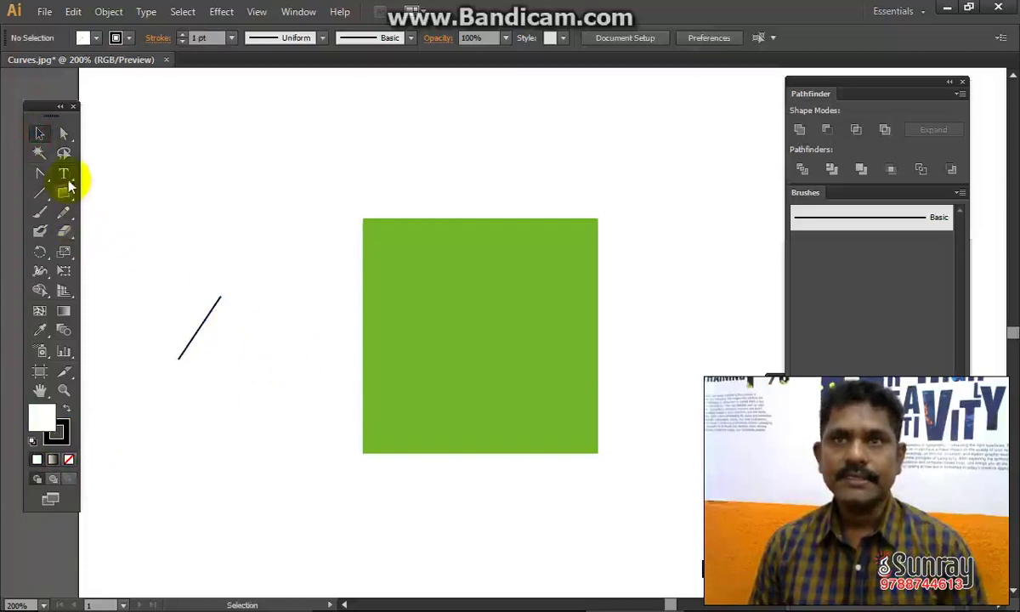
Type a letter T below the diagonal line, then select it along with the green square.
left_click(66, 177)
left_click(234, 451)
type("T")
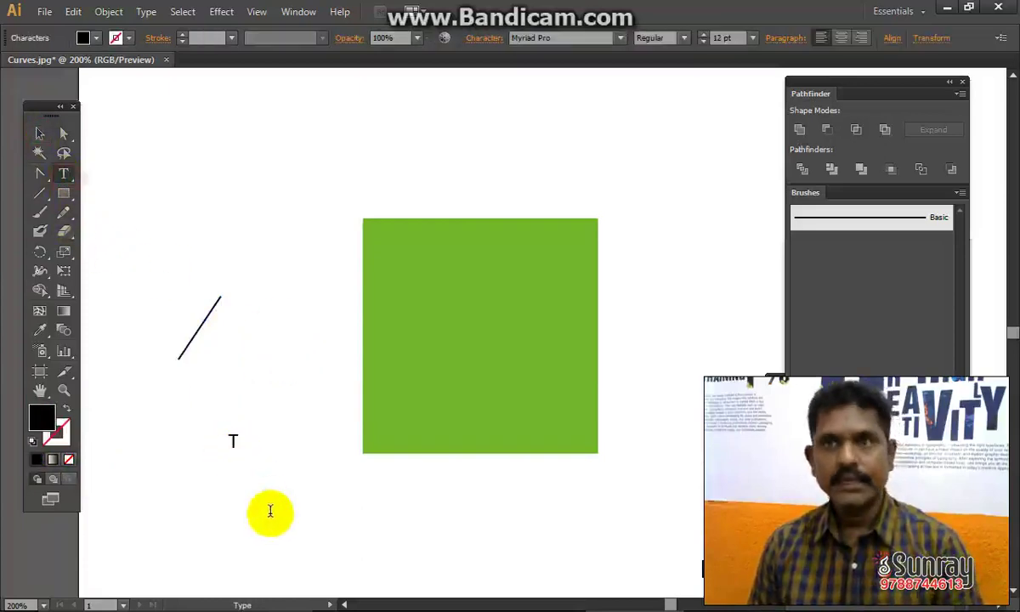
left_click(38, 136)
left_click(271, 439)
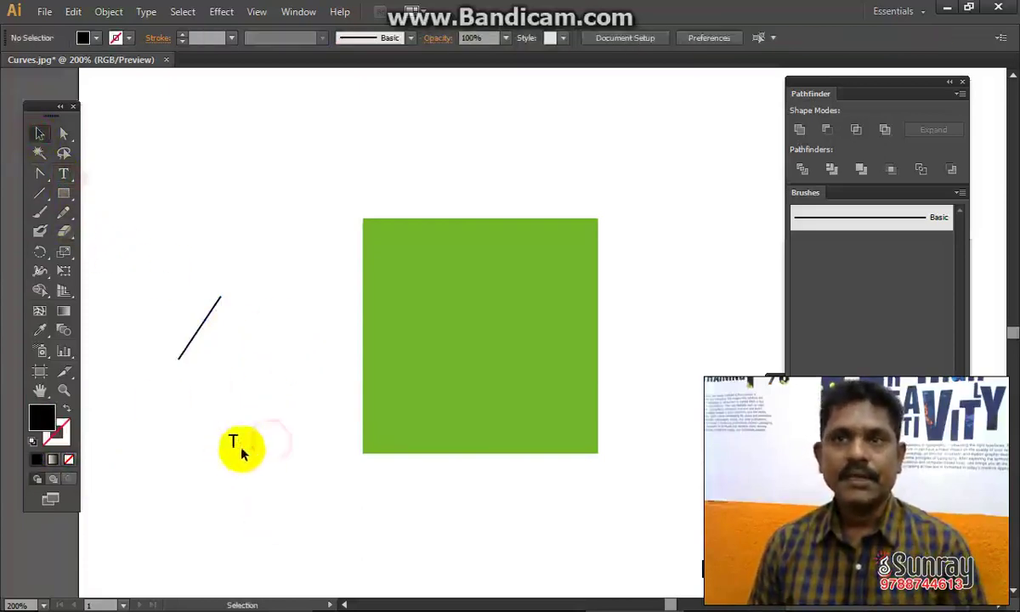
left_click(234, 444)
left_click(392, 391)
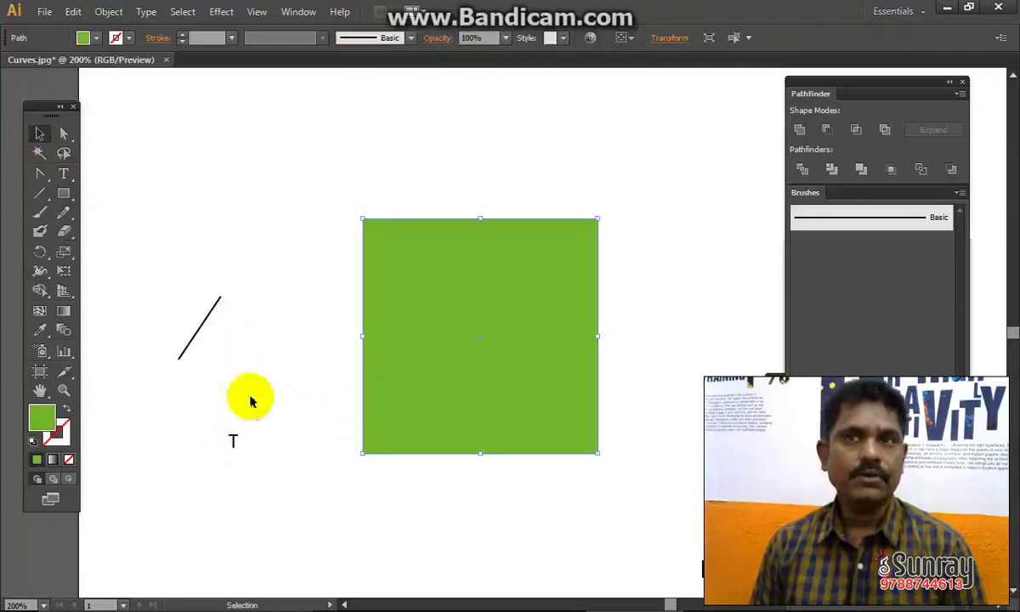
Fit the artboard, then zoom in on the black line, green square and letter T.
key("z")
left_click_drag(237, 433, 241, 437)
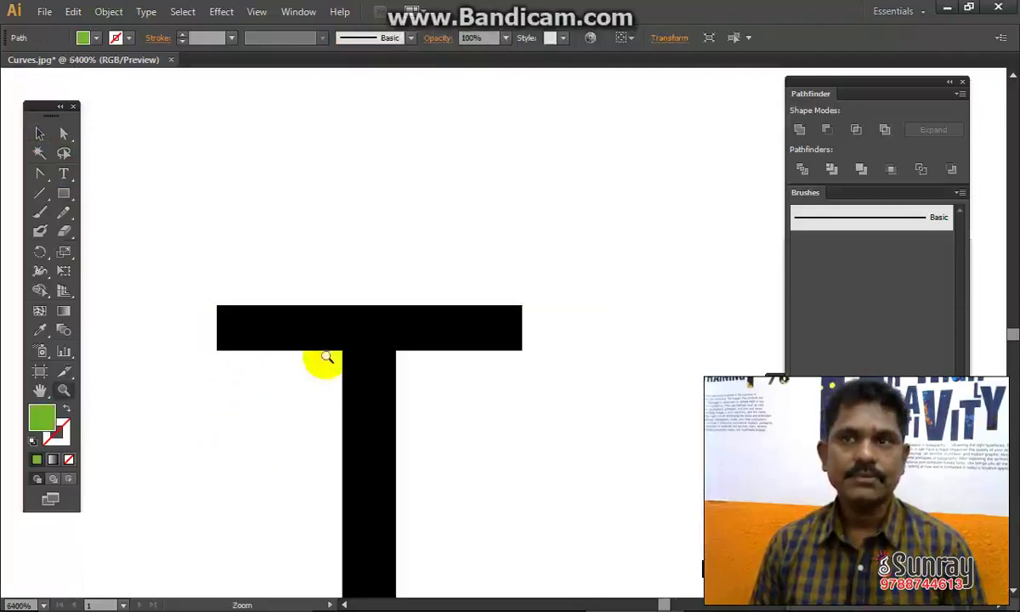
left_click(209, 322)
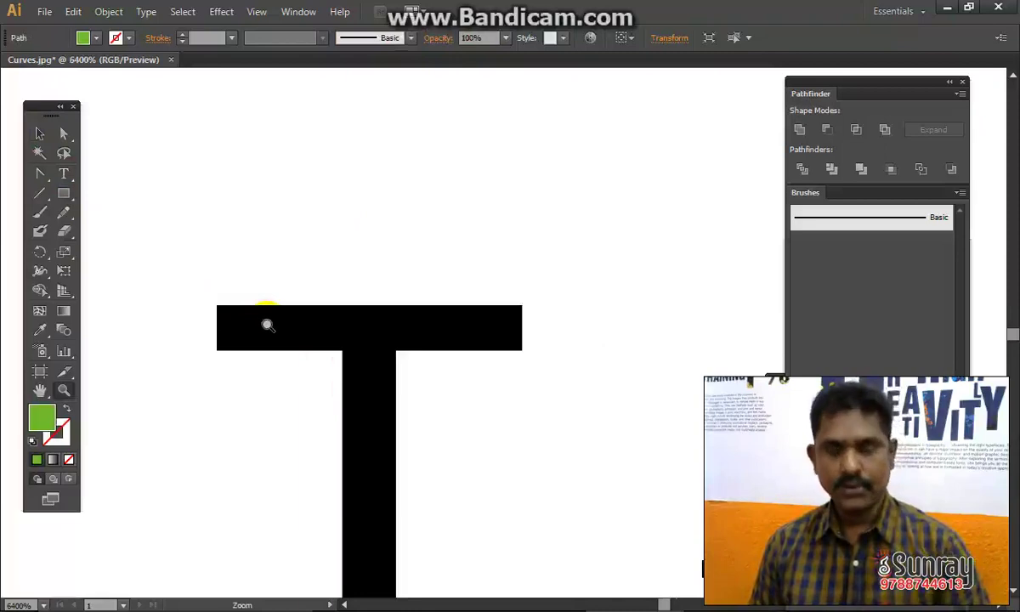
key("ctrl+0")
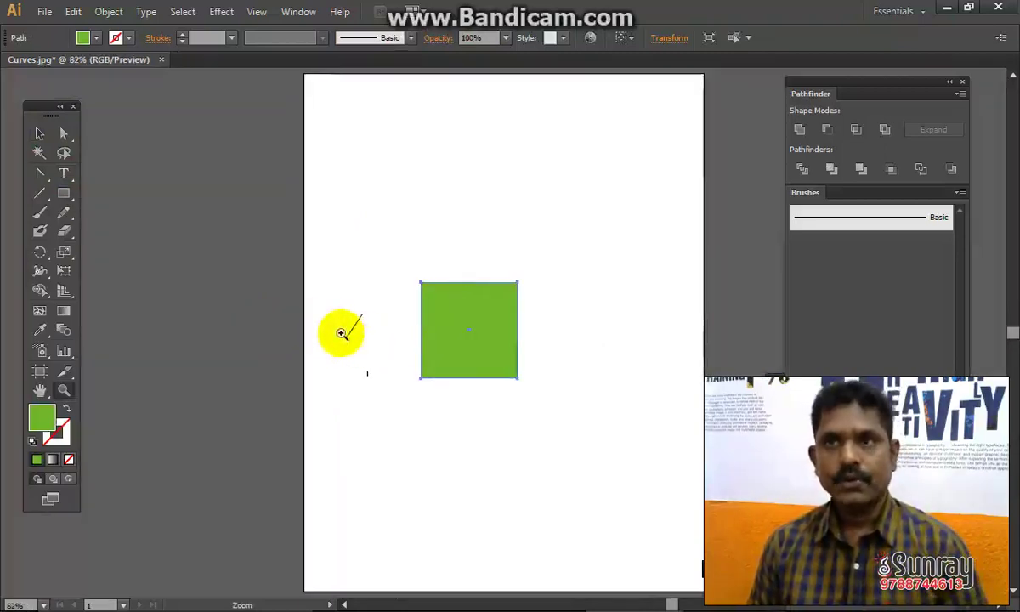
left_click_drag(340, 333, 359, 345)
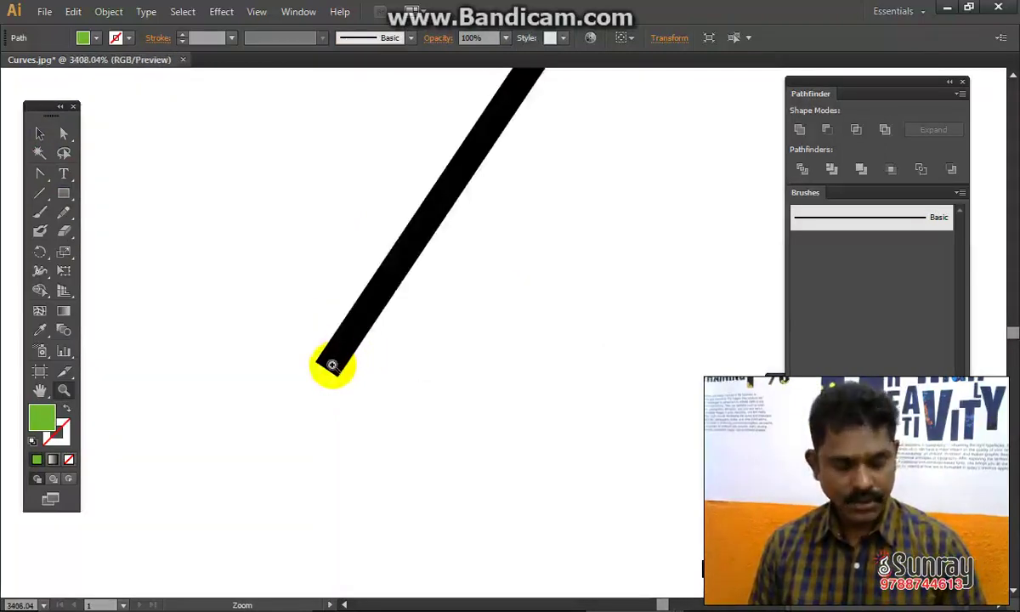
key("ctrl+0")
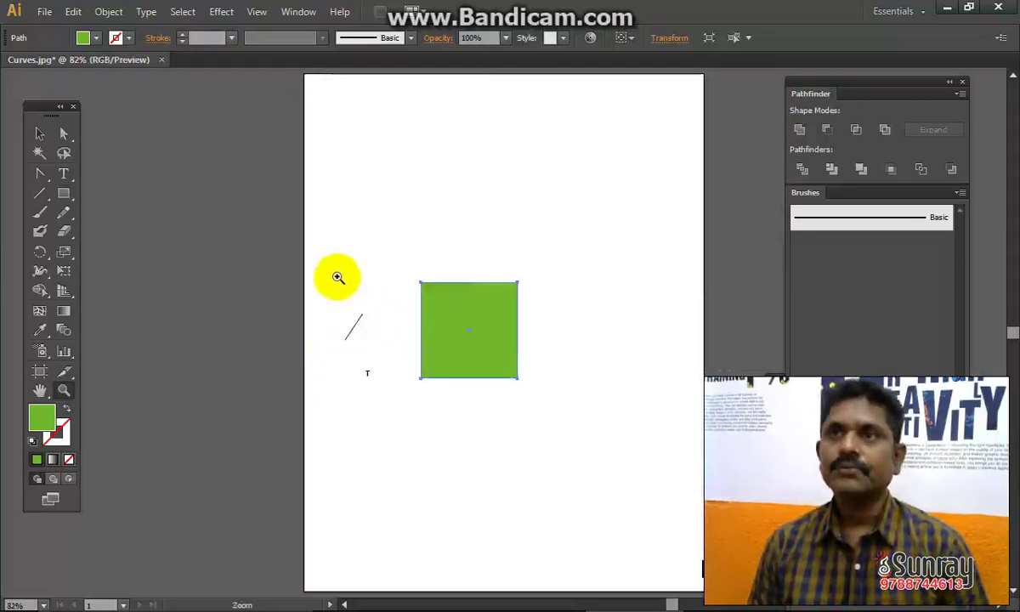
left_click_drag(331, 266, 566, 419)
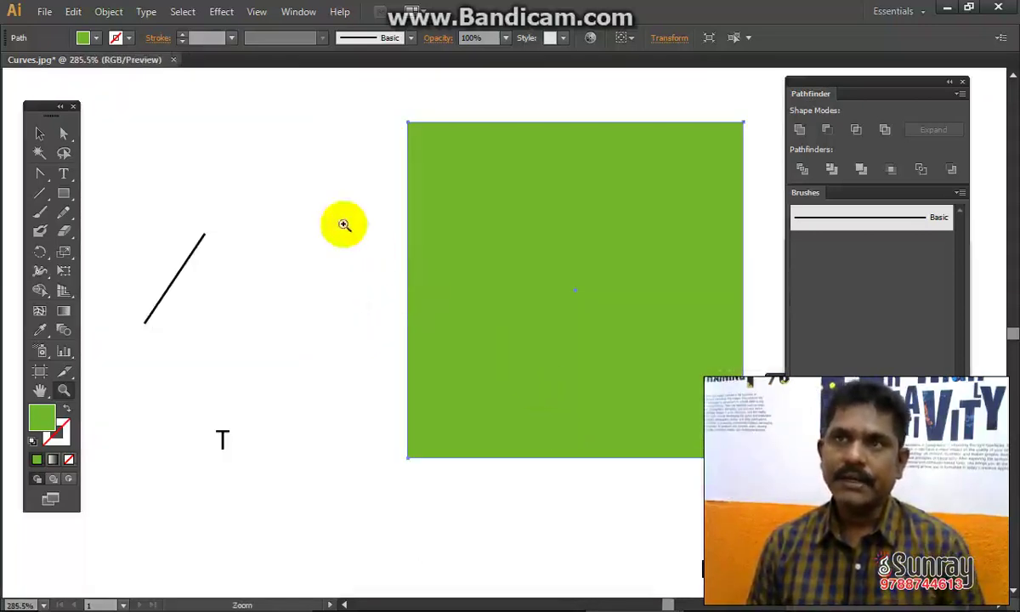
Merge a small rectangle tab onto the top edge of the green square.
left_click(64, 194)
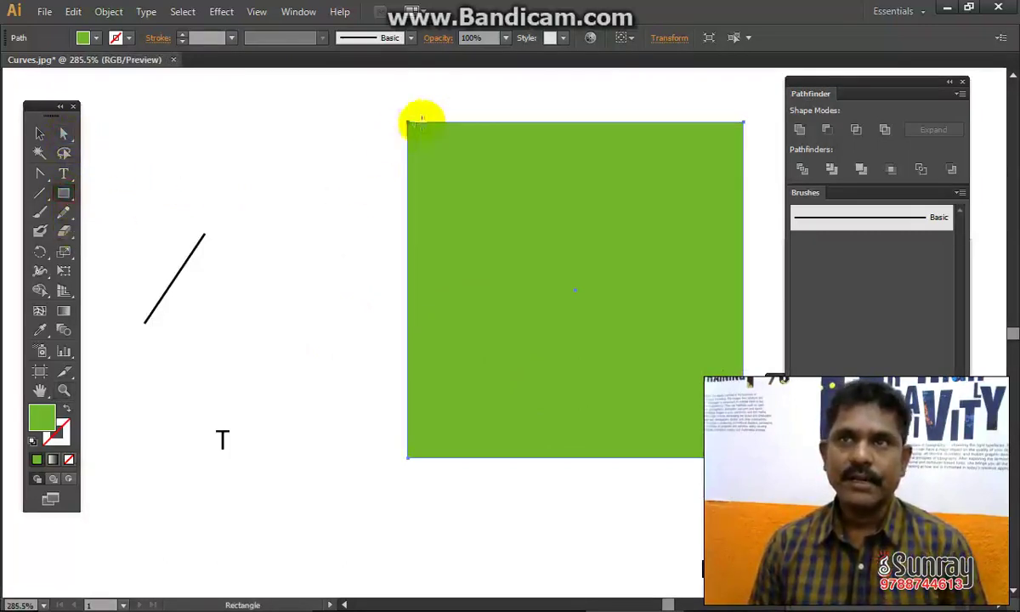
left_click(434, 95)
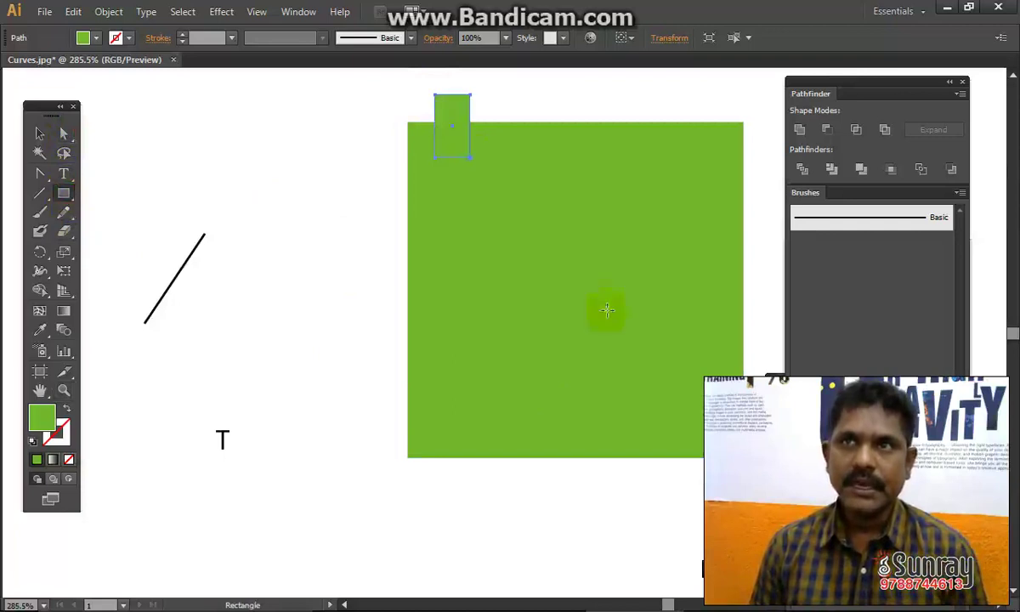
left_click(40, 133)
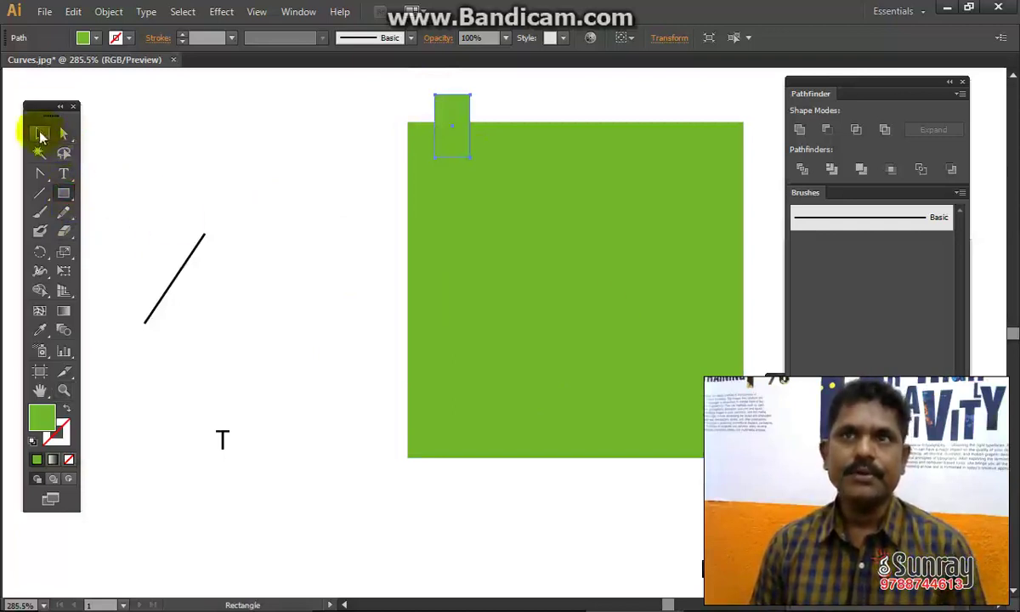
left_click(513, 151, "shift")
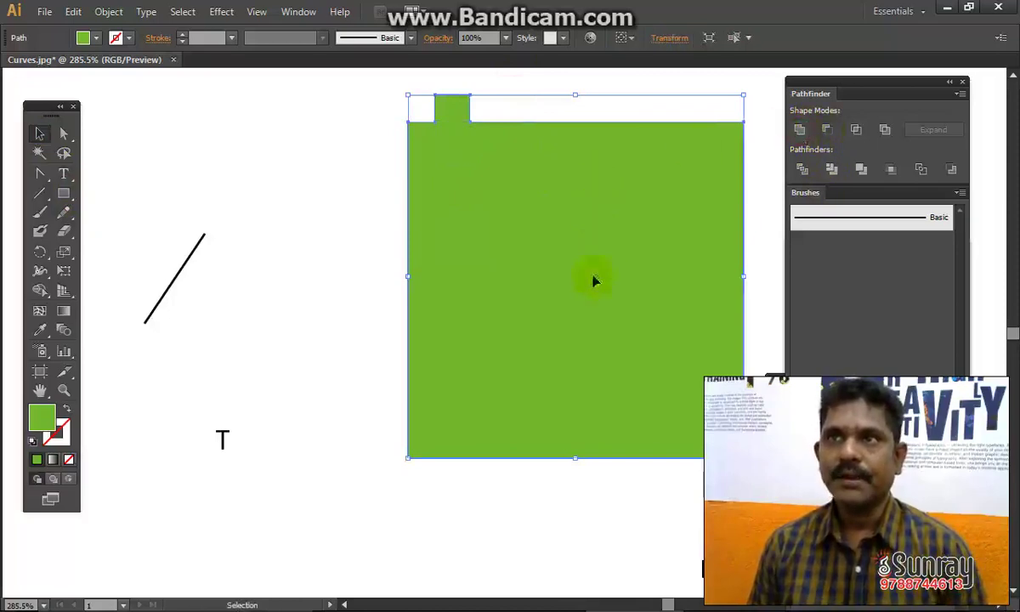
Cut a tall rectangular notch out of the green shape's bottom edge with Minus Front.
left_click(64, 193)
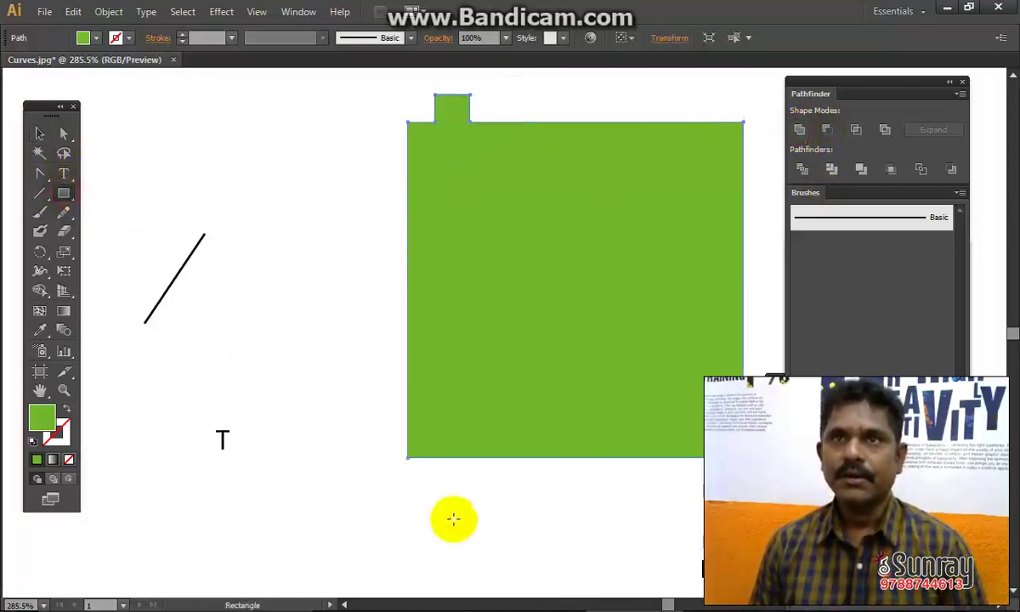
left_click_drag(464, 527, 515, 361)
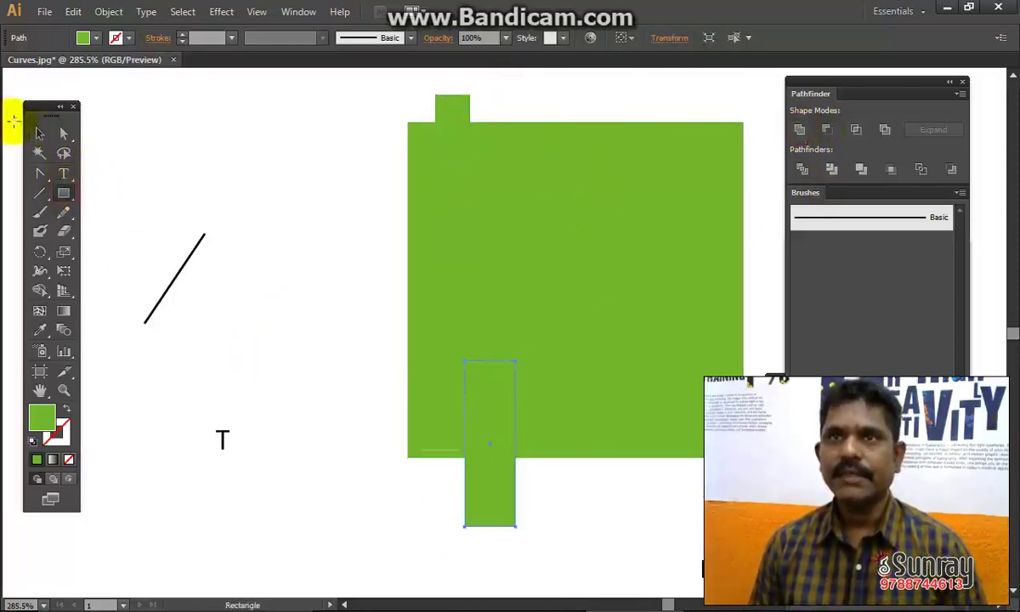
left_click(39, 151)
left_click(40, 135)
left_click(575, 440, "shift")
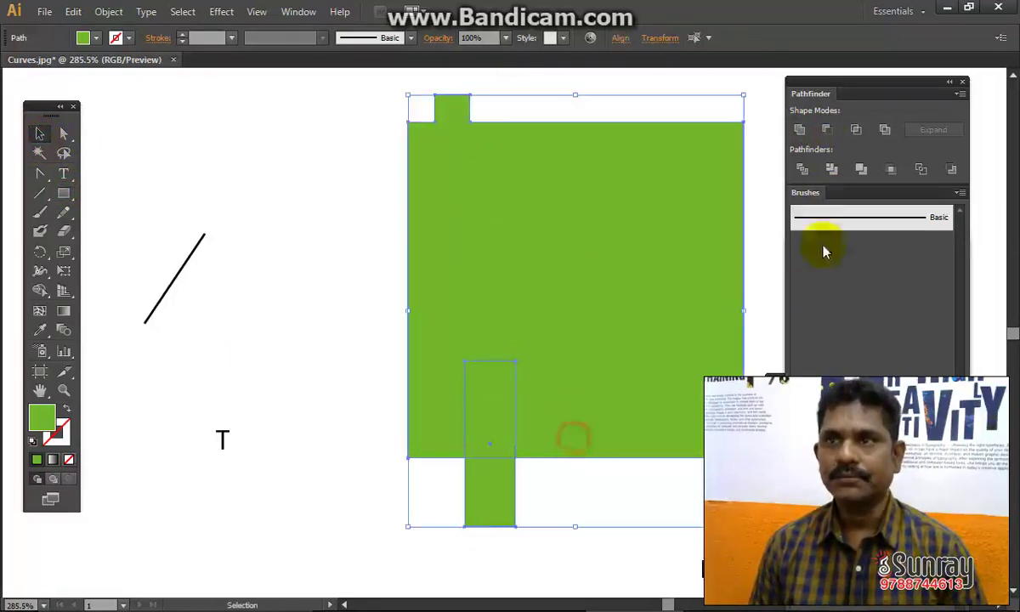
left_click(321, 374)
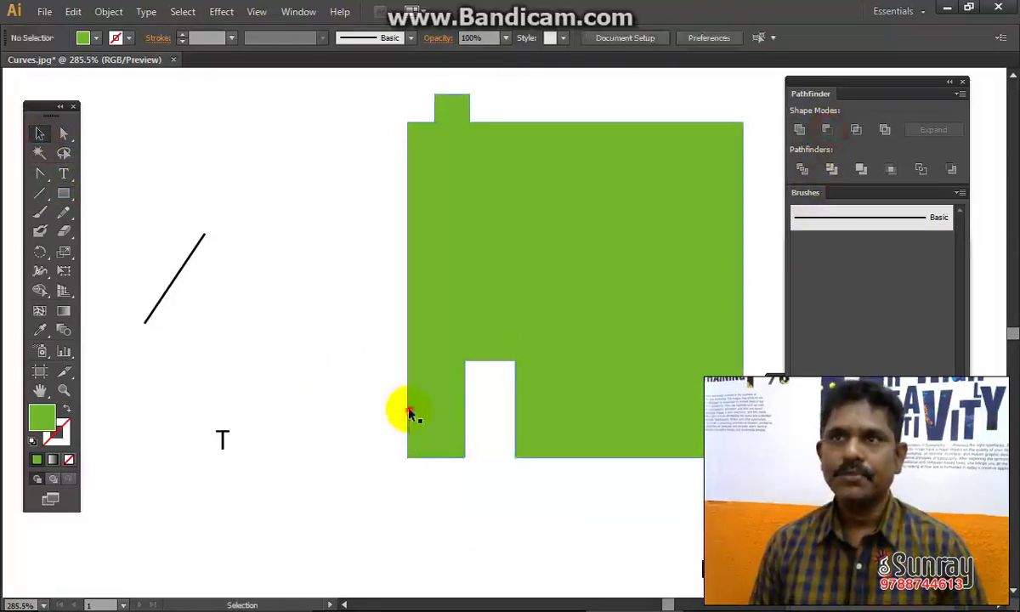
left_click(410, 410)
left_click(63, 135)
left_click(363, 442)
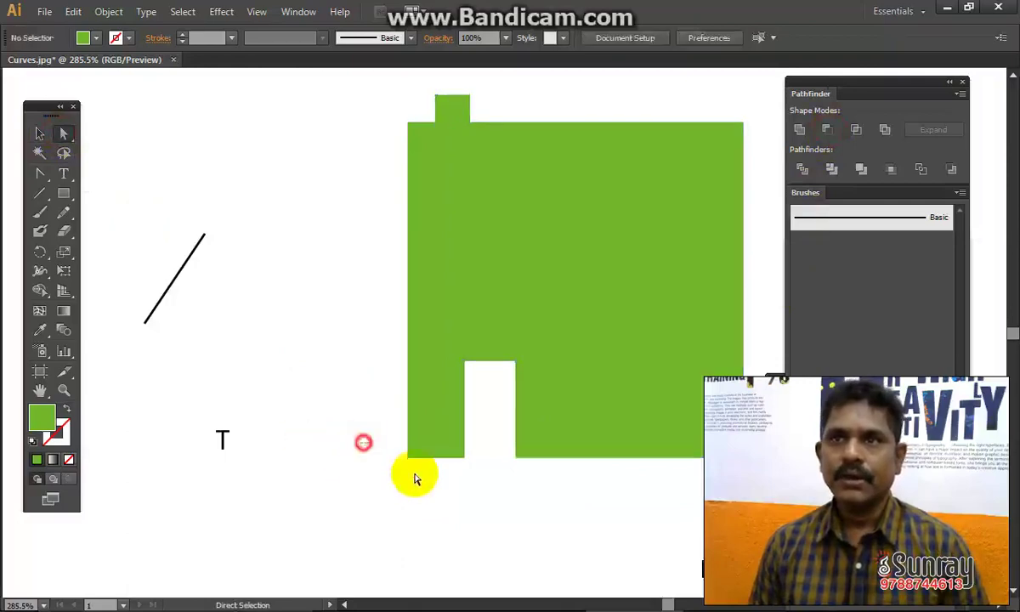
Pull the bottom-left anchor outward and make it smooth, bending the left side into a convex curve.
left_click_drag(411, 473, 318, 449)
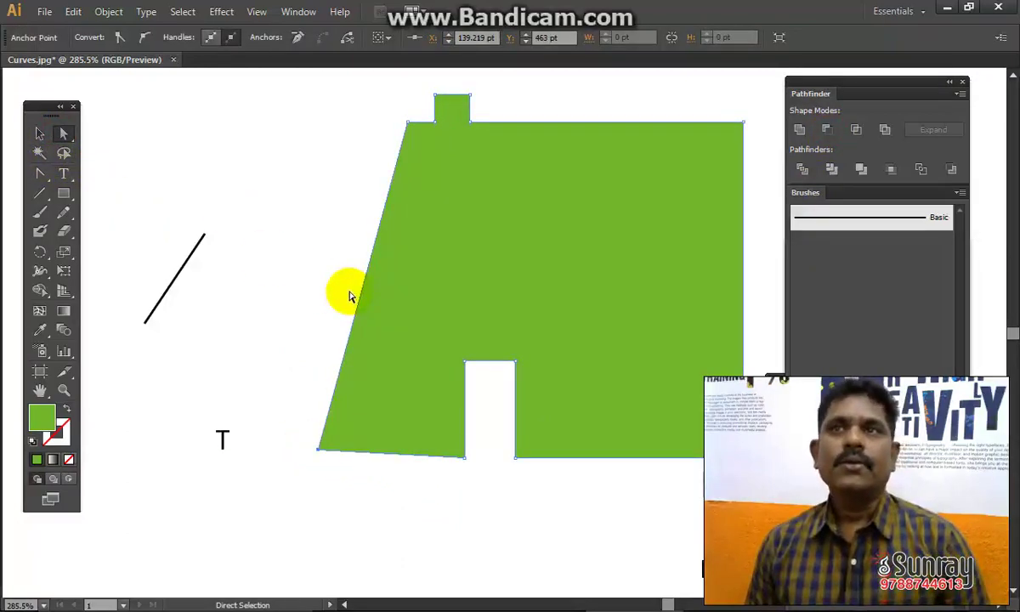
left_click(143, 39)
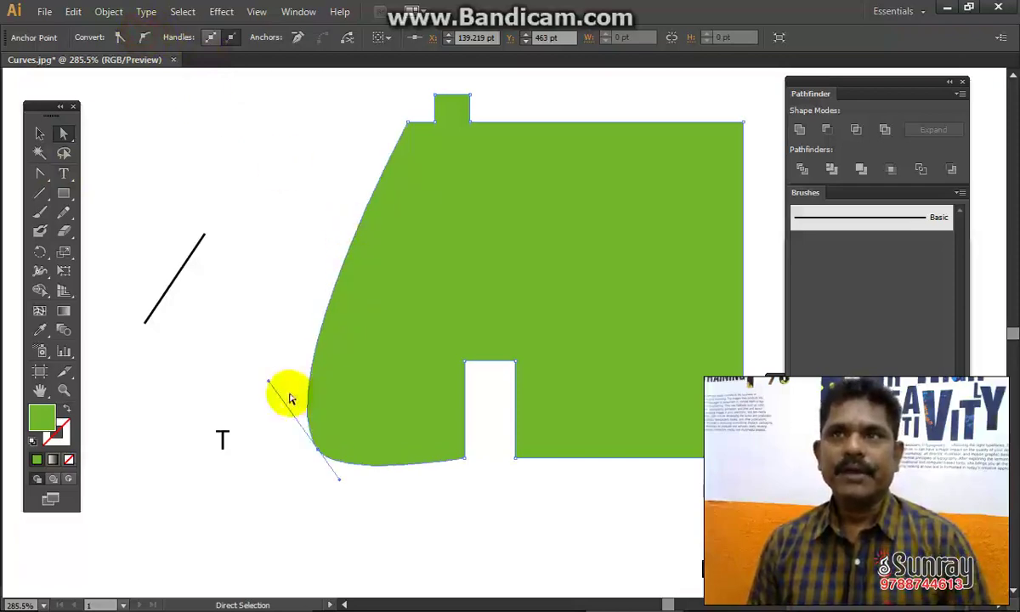
left_click_drag(256, 349, 227, 205)
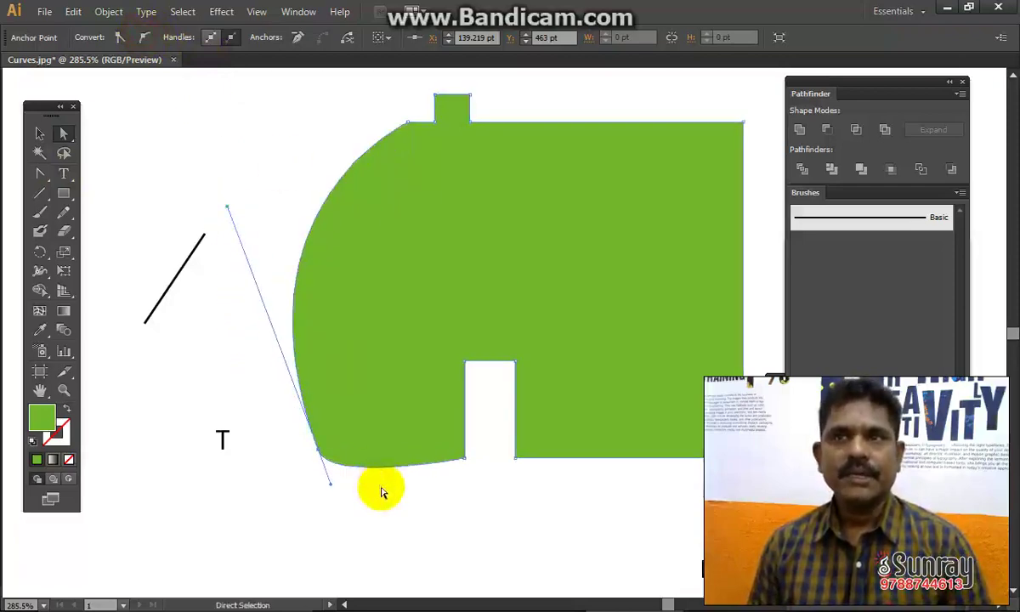
left_click(330, 485)
left_click_drag(339, 533, 339, 529)
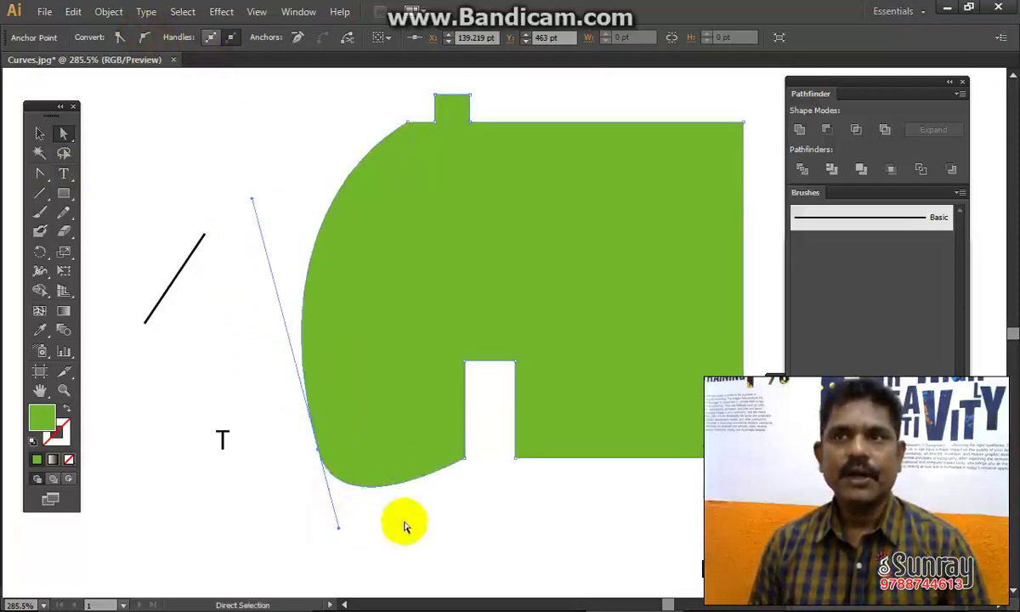
key("alt+Tab")
In CorelDRAW, replace the old rectangle with a red 2.333-inch square and weld a tab onto its top.
key("alt+Tab")
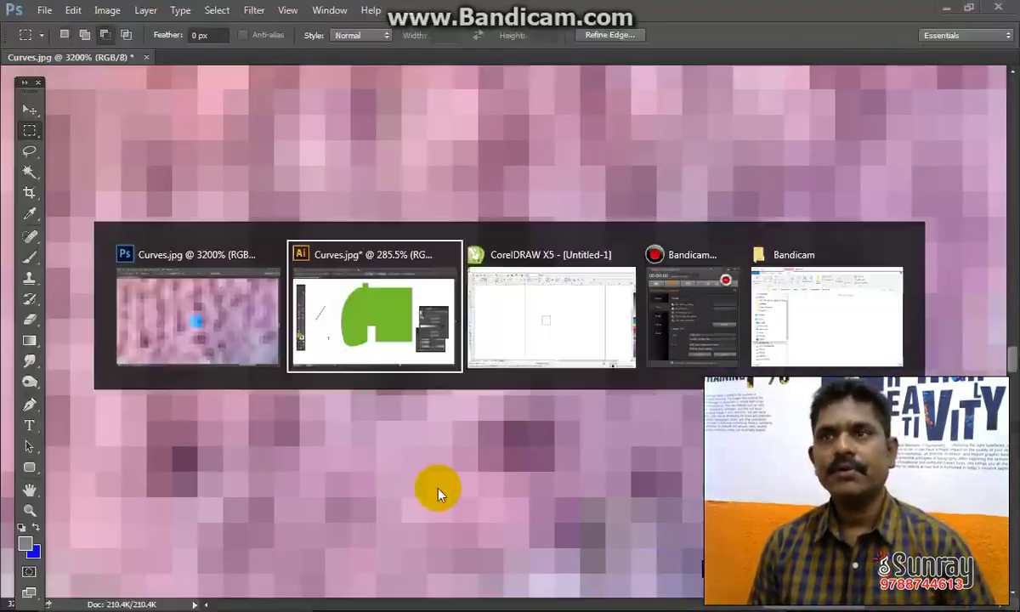
key("alt+Tab")
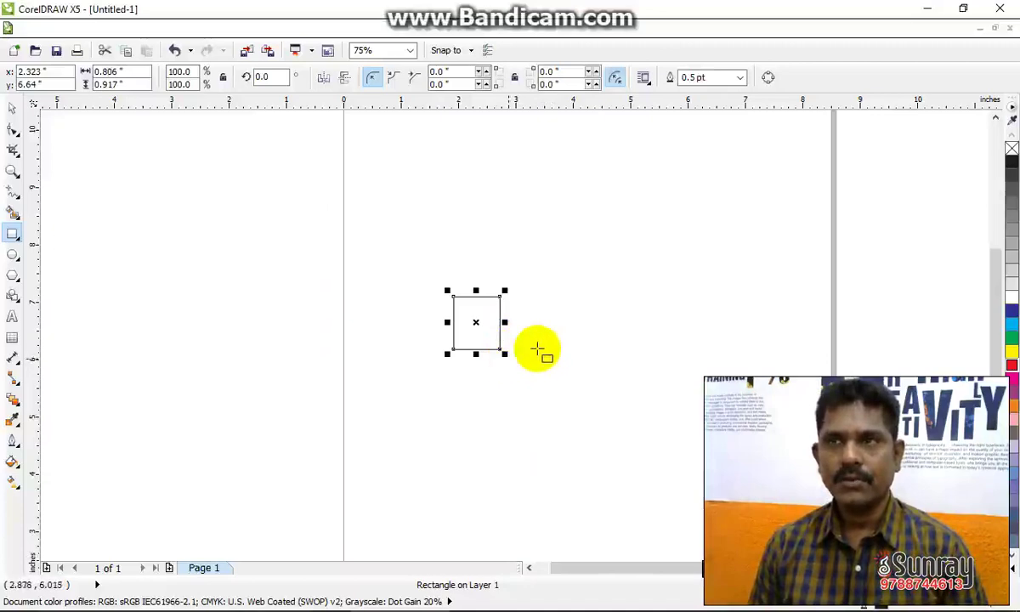
key("Delete")
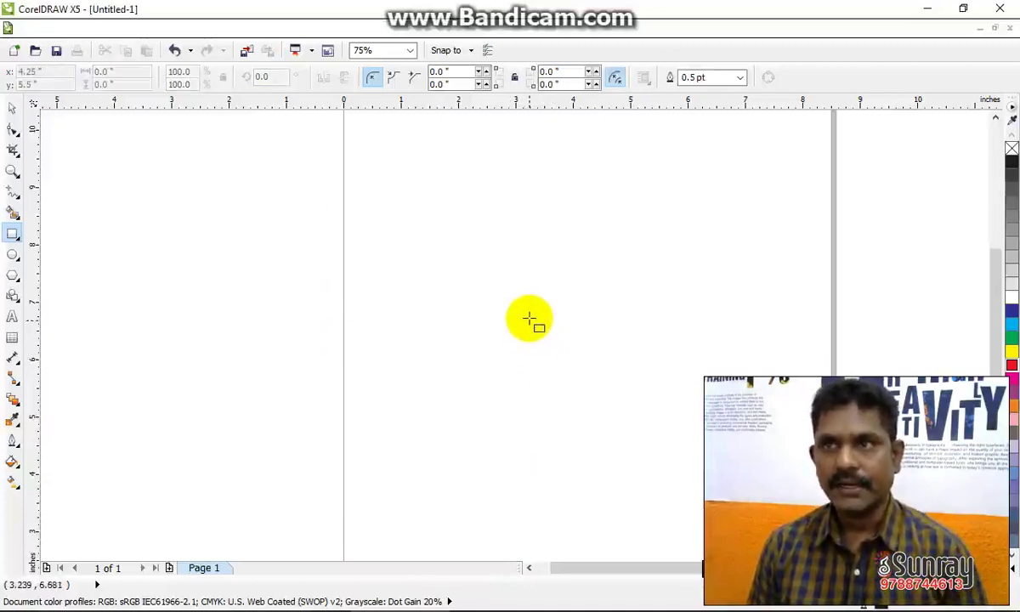
mouse_move(490, 272)
left_mouse_down()
mouse_move(527, 319)
mouse_move(557, 338)
left_mouse_up()
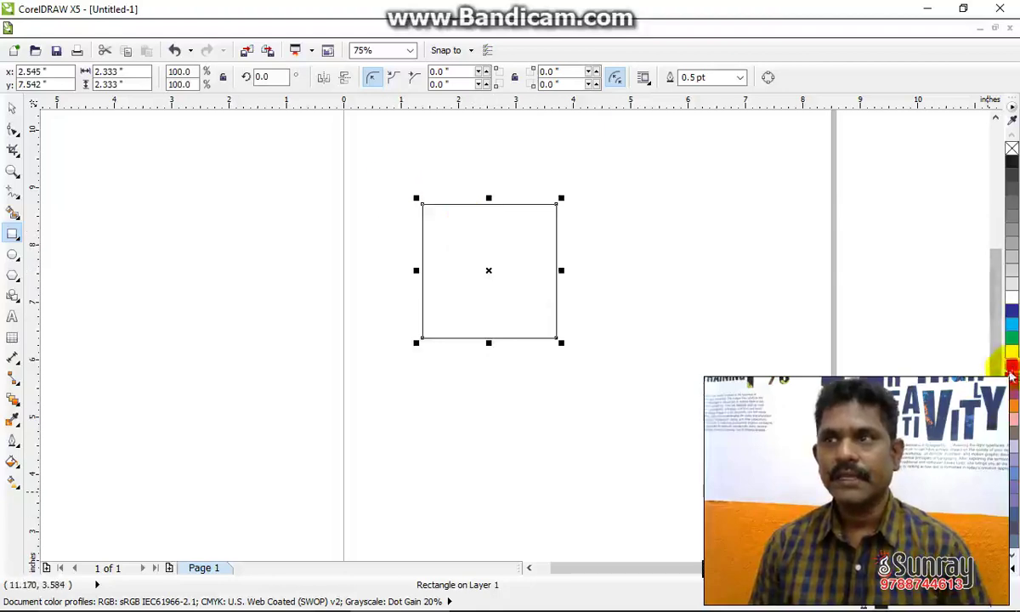
left_click(1012, 368)
left_click_drag(445, 151, 501, 268)
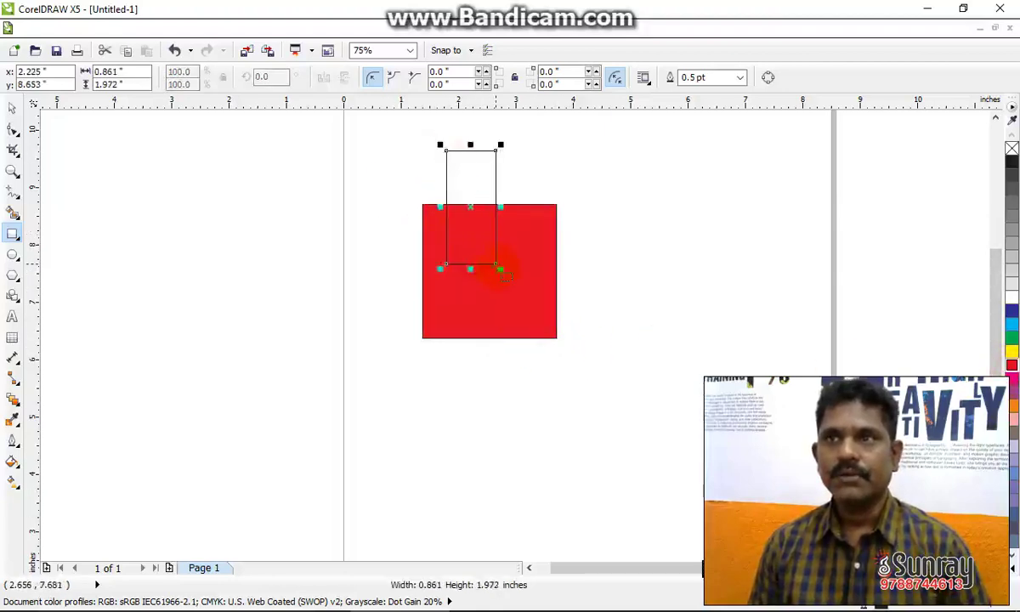
key("space")
left_click(531, 245, "shift")
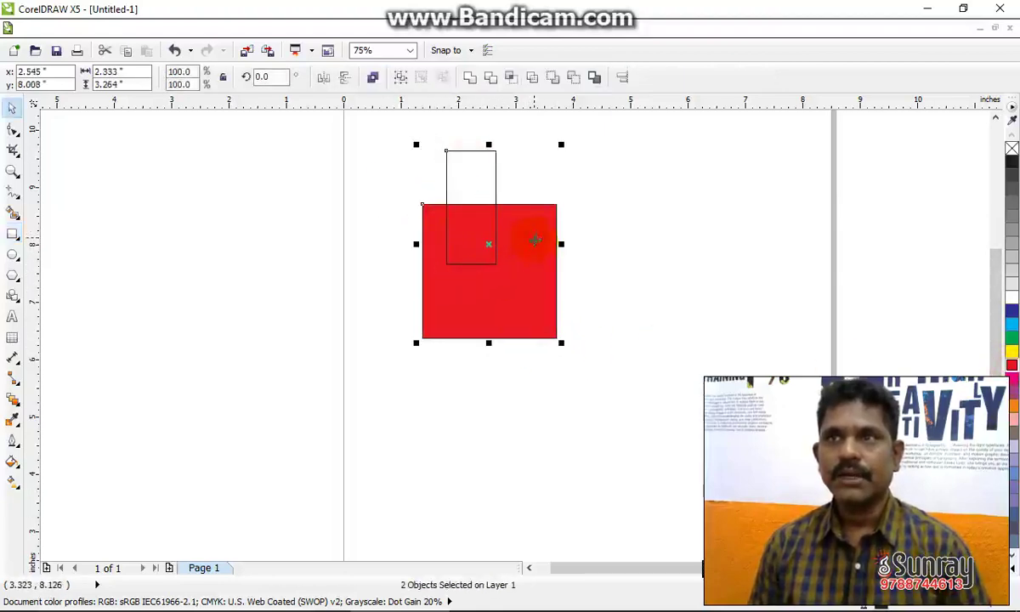
left_click(469, 78)
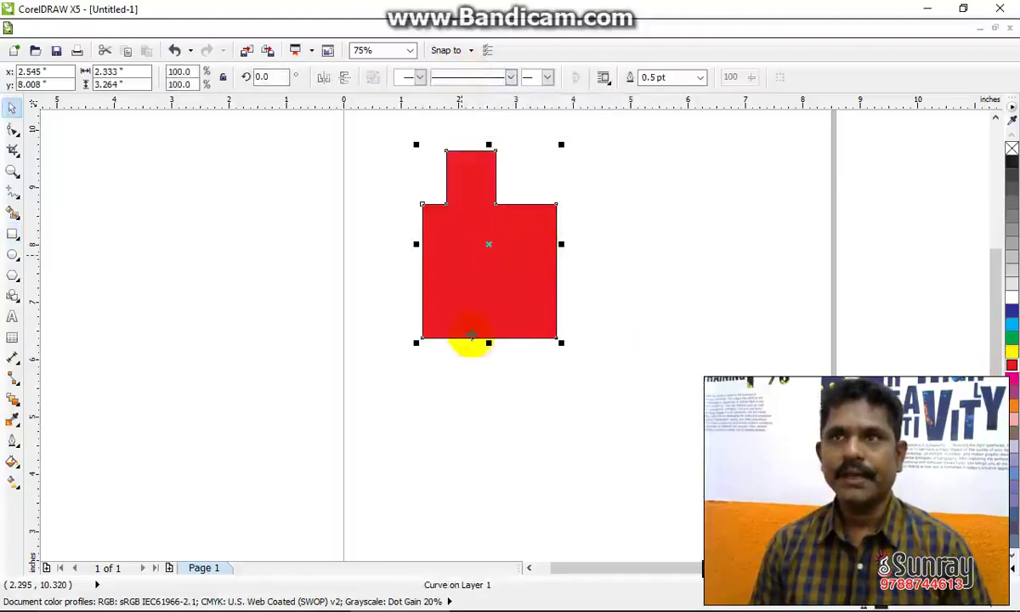
Trim a rectangular notch from the red shape's bottom and delete the leftover cutter rectangle.
key("F6")
left_click_drag(463, 374, 504, 275)
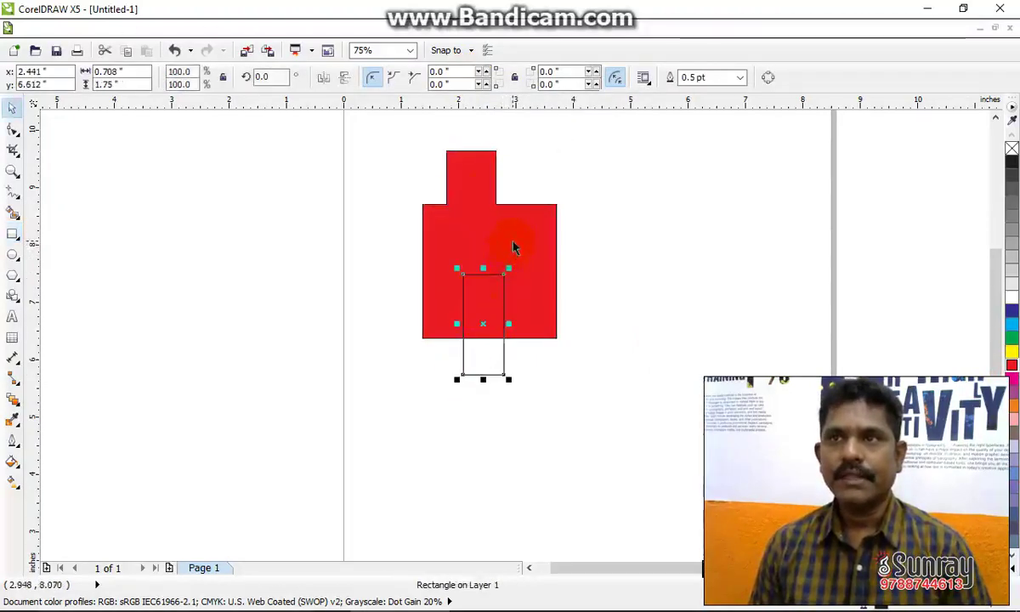
left_click(513, 247, "shift")
left_click(489, 78)
left_click(582, 347)
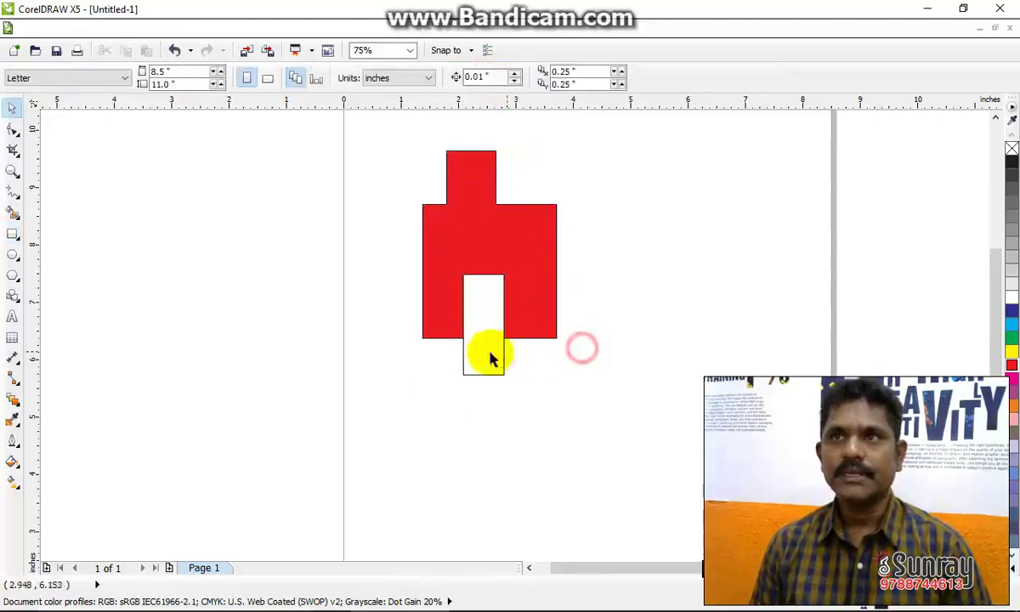
left_click_drag(490, 358, 619, 442)
key("Delete")
left_click(430, 319)
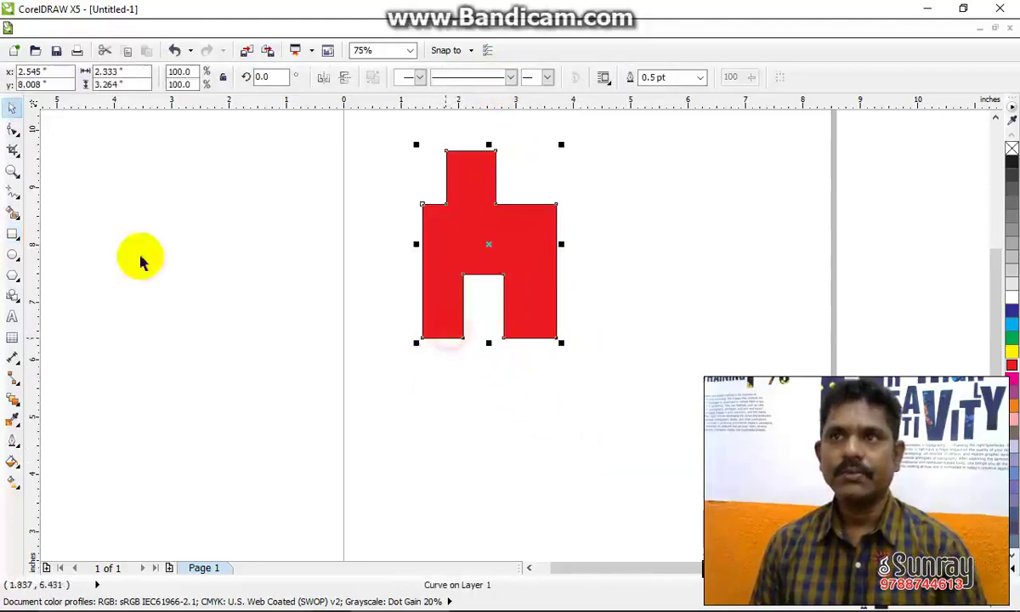
Pull the bottom-left node outward and curve the red shape's left side into a round bulge.
left_click(13, 127)
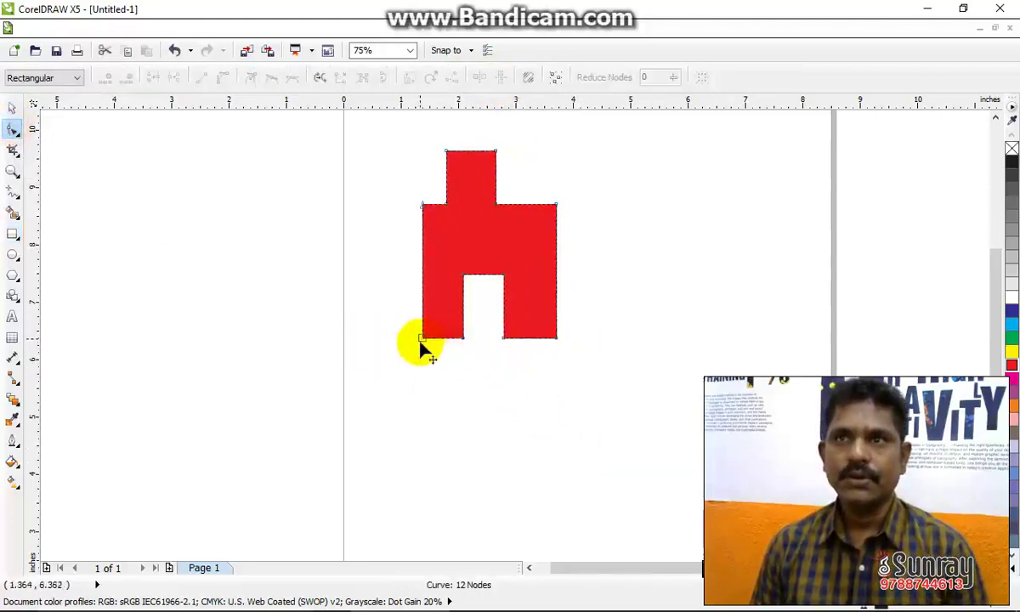
left_click_drag(421, 340, 307, 357)
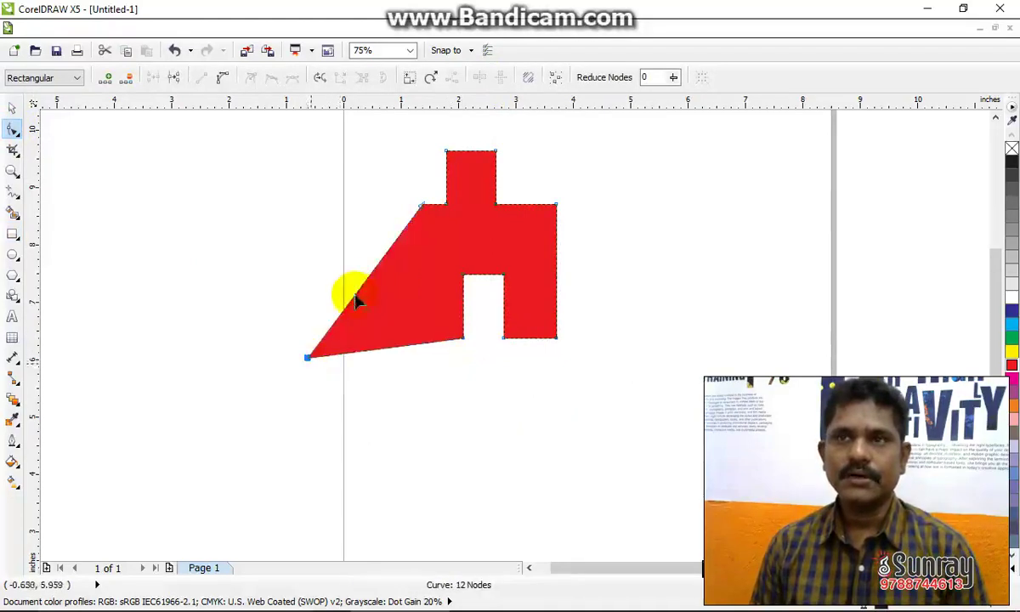
left_click(391, 312)
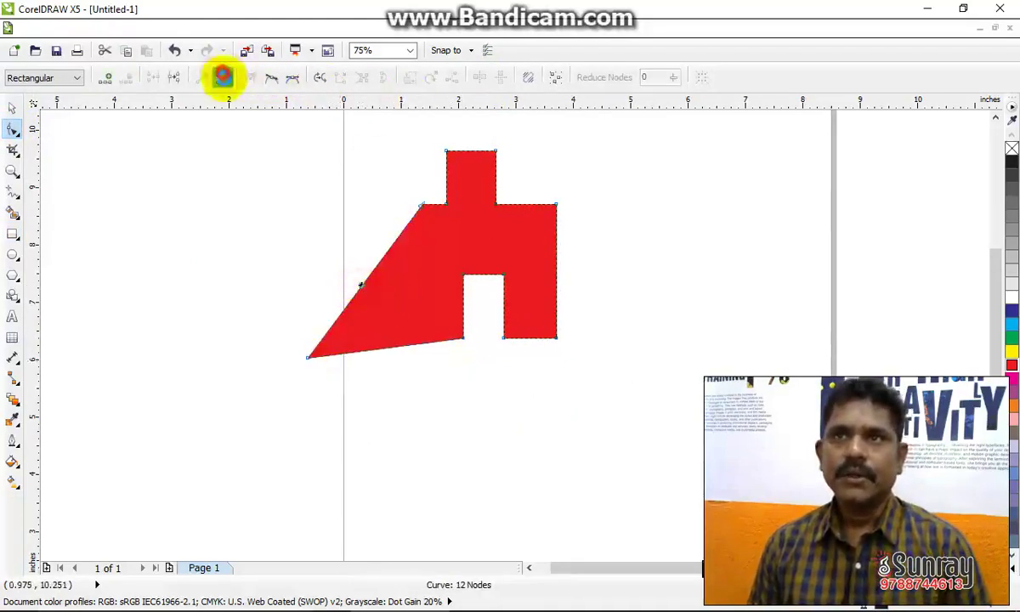
left_click(222, 77)
left_click_drag(364, 287, 334, 246)
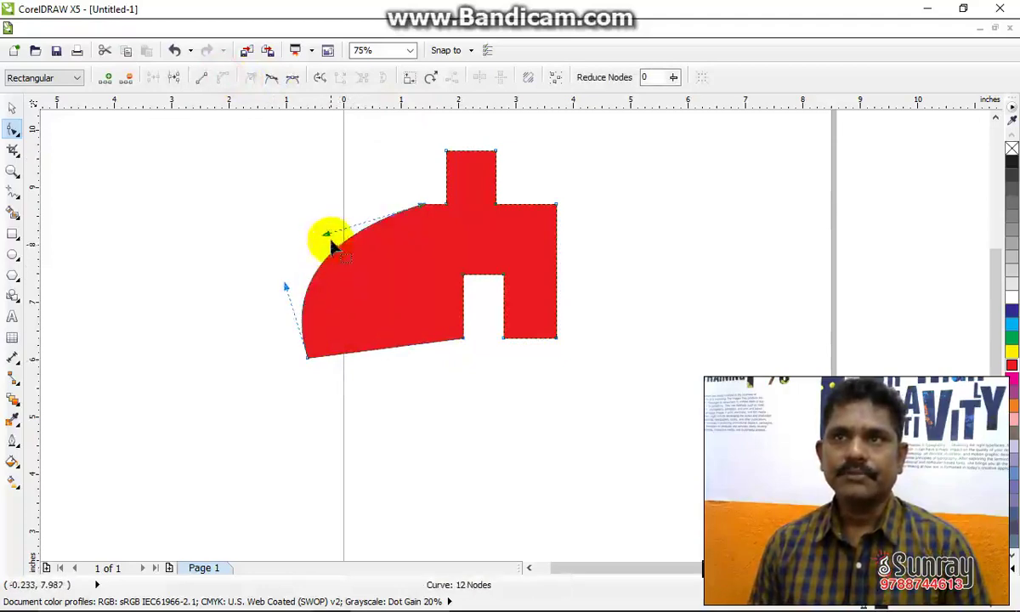
left_click_drag(327, 203, 321, 187)
left_click_drag(266, 286, 259, 282)
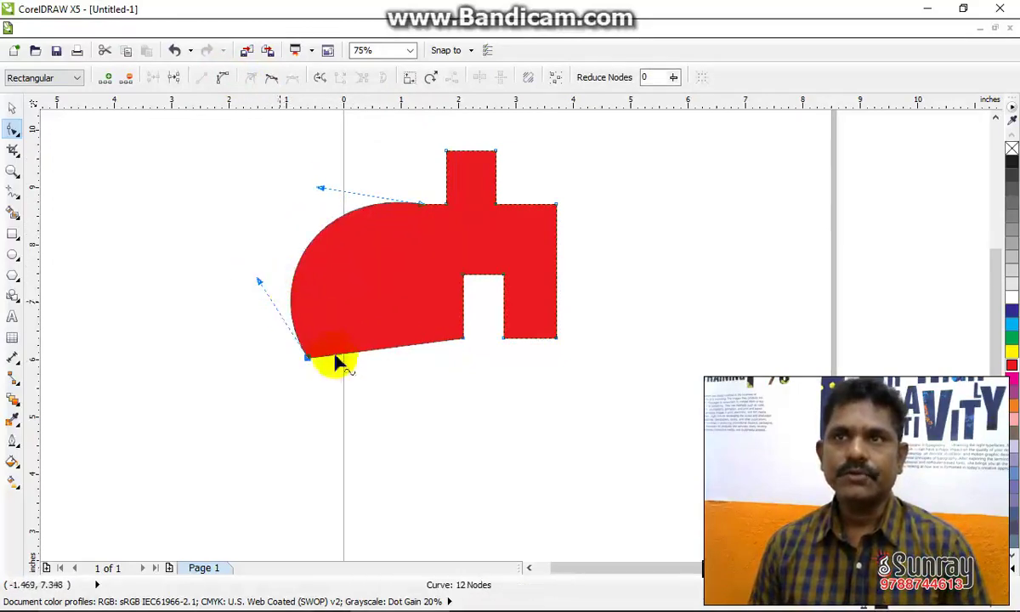
left_click_drag(309, 361, 306, 377)
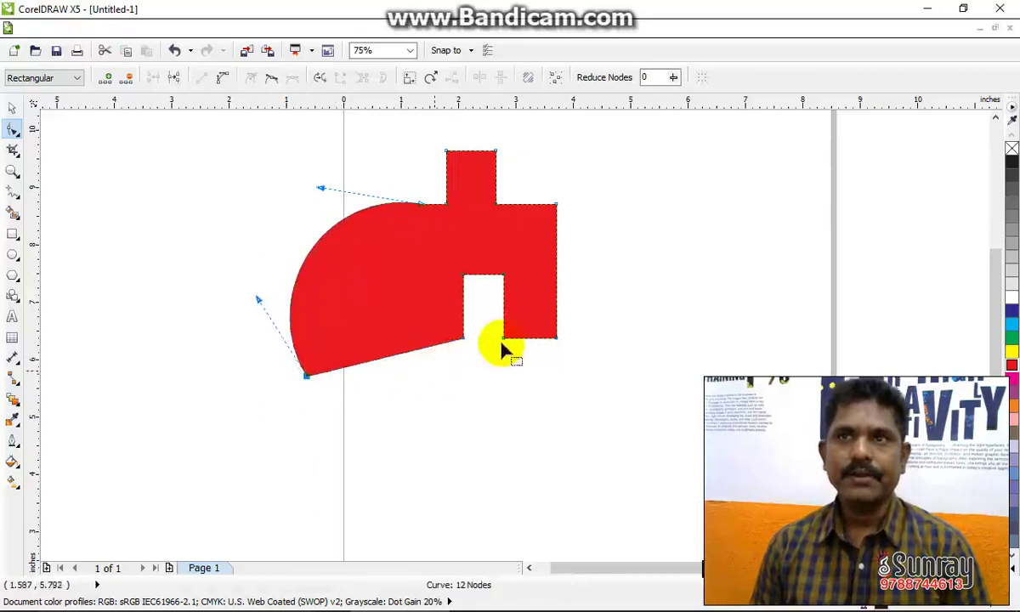
Slant the right edge outward by dragging its bottom and top-right corners, then select the shape.
left_click_drag(558, 340, 616, 355)
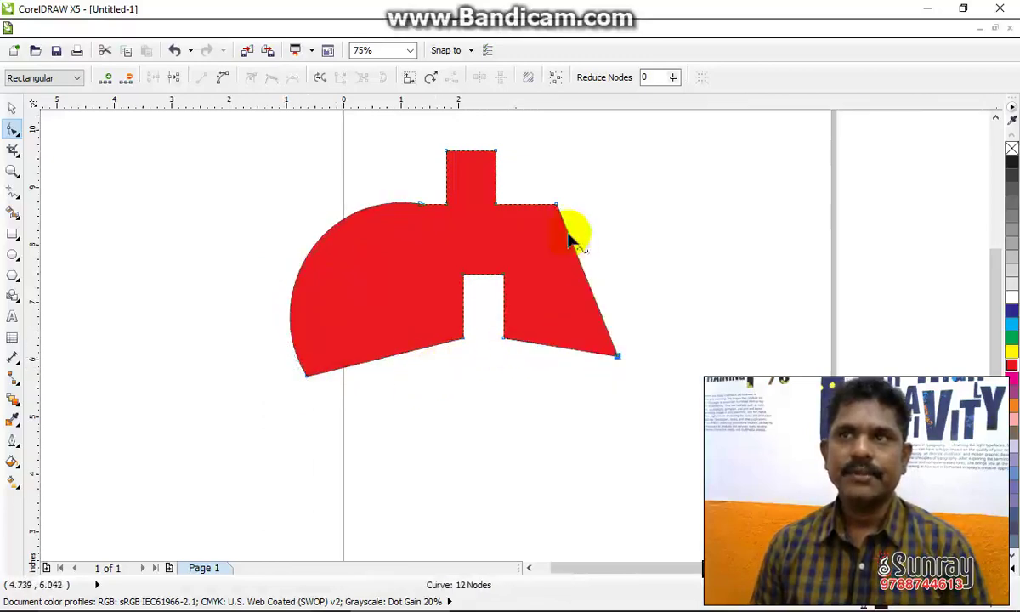
left_click_drag(558, 206, 582, 207)
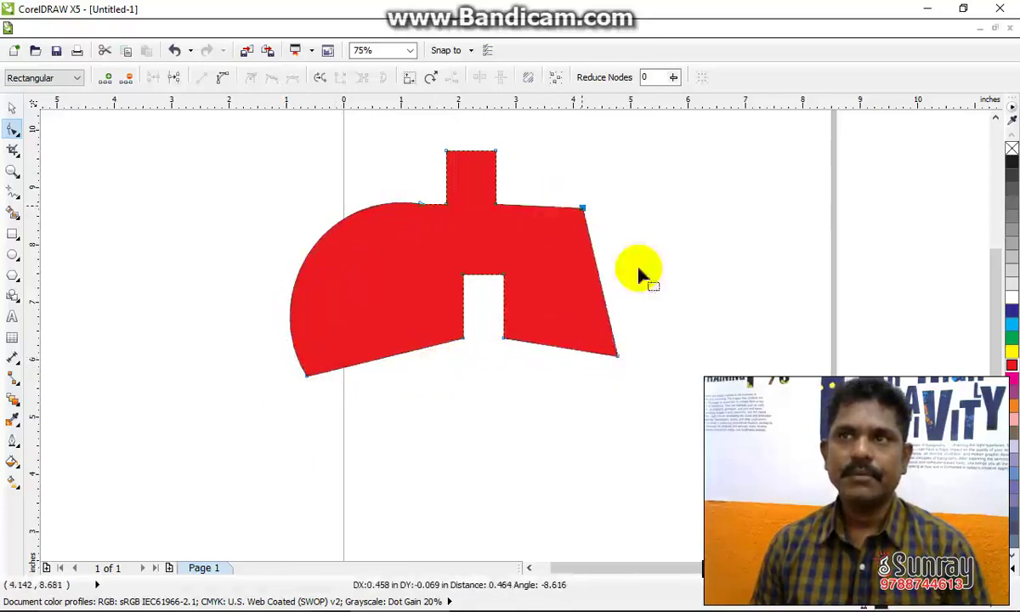
left_click(601, 289)
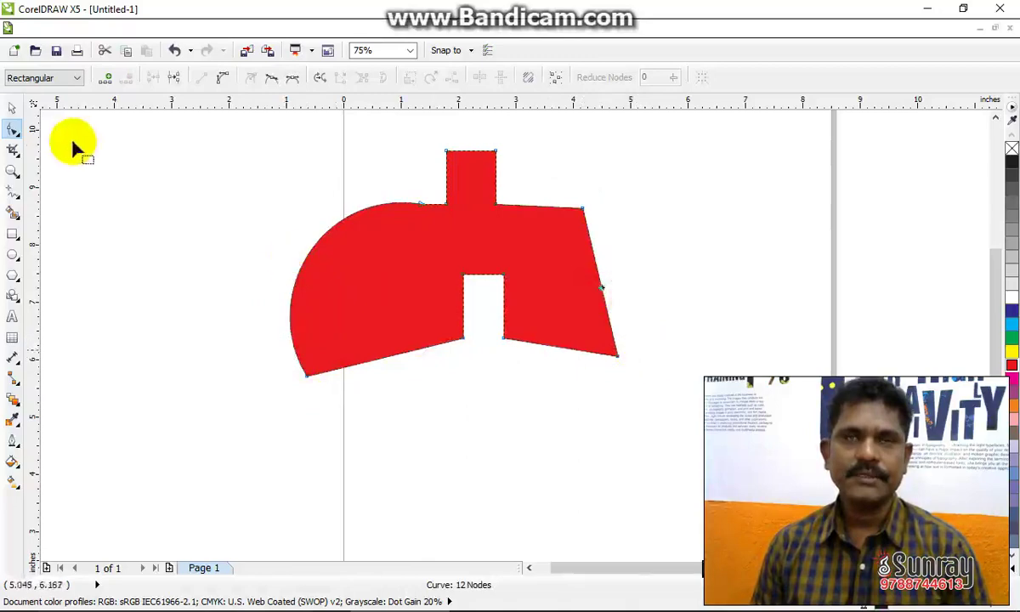
left_click(11, 111)
left_click(202, 344)
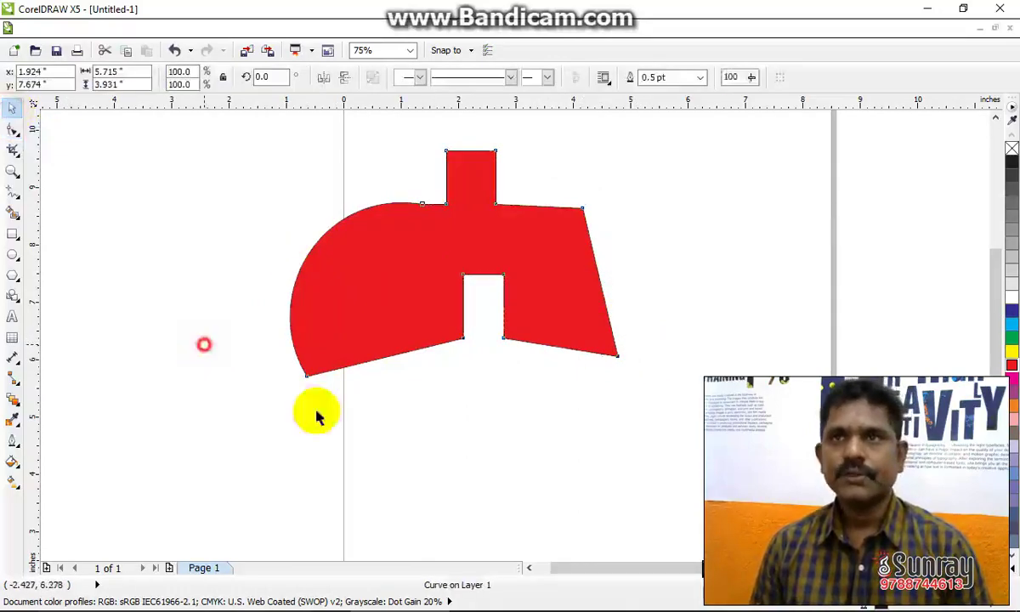
left_click(454, 462)
Zoom Curves.jpg in Photoshop out from 3200% to 100%, then return to Illustrator.
mouse_move(400, 597)
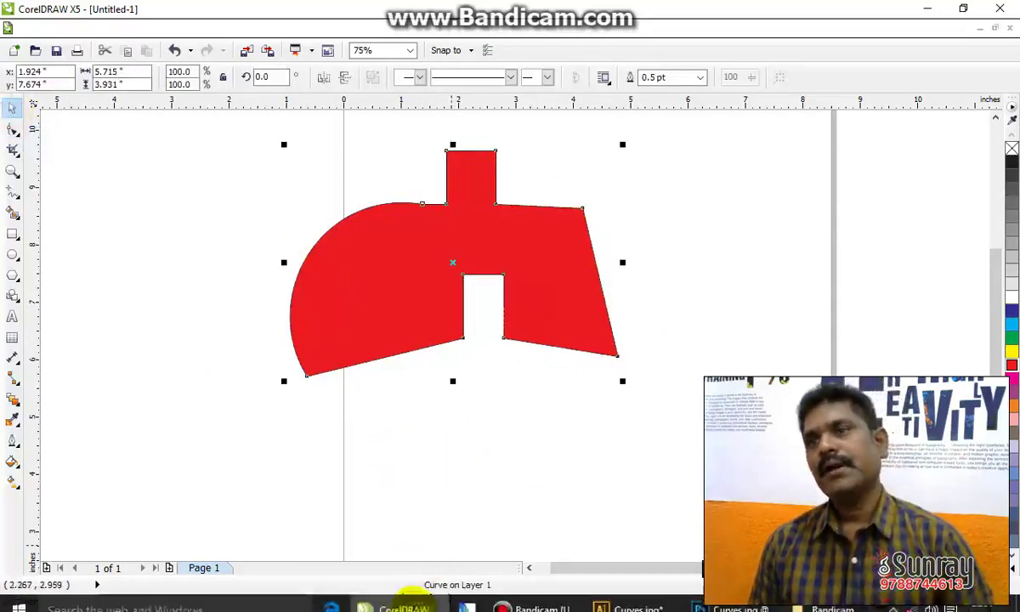
left_click(736, 605)
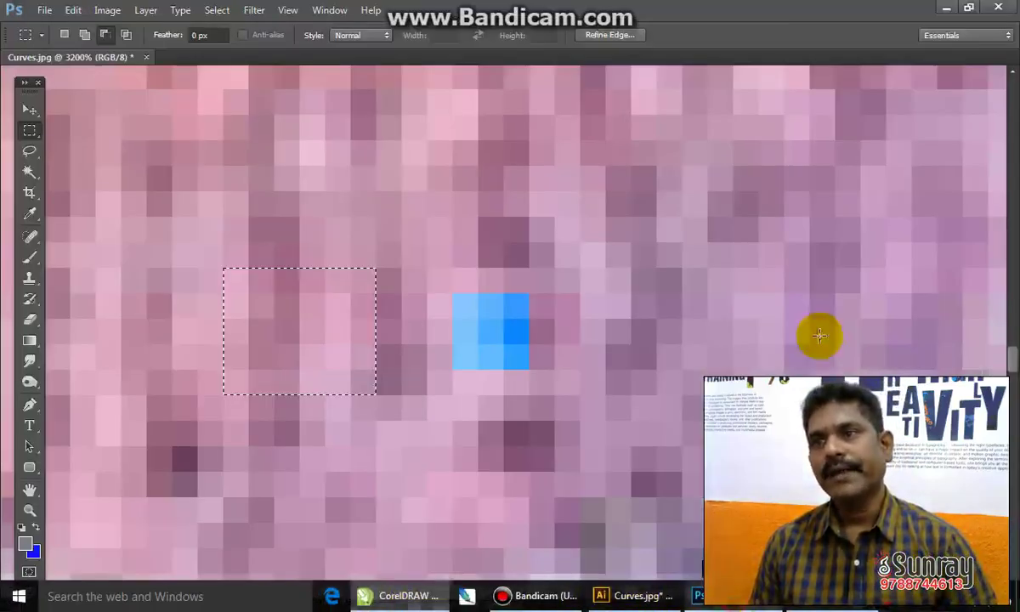
scroll(514, 344, "down", 8)
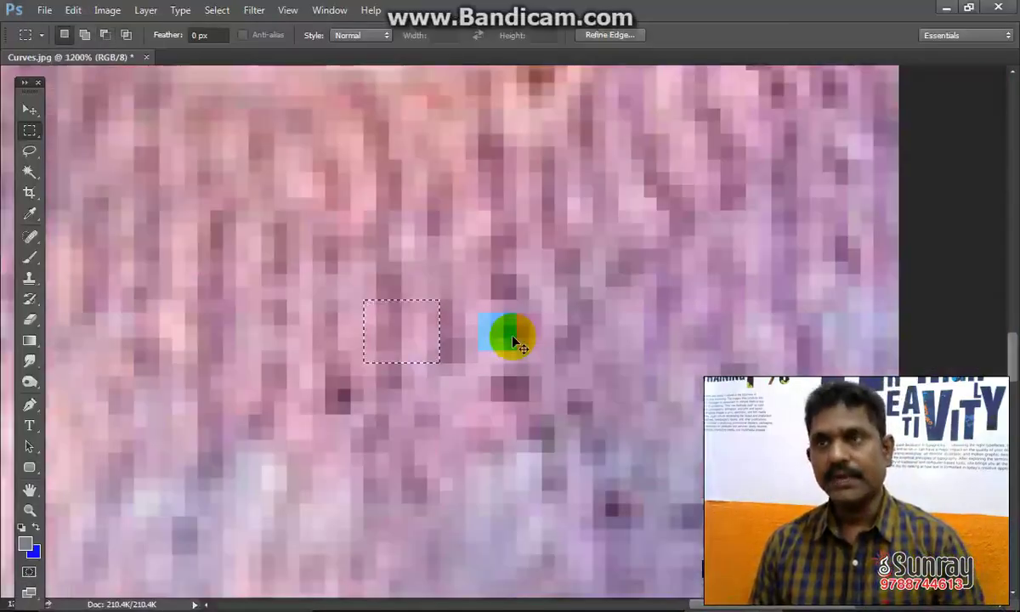
scroll(523, 353, "down", 3)
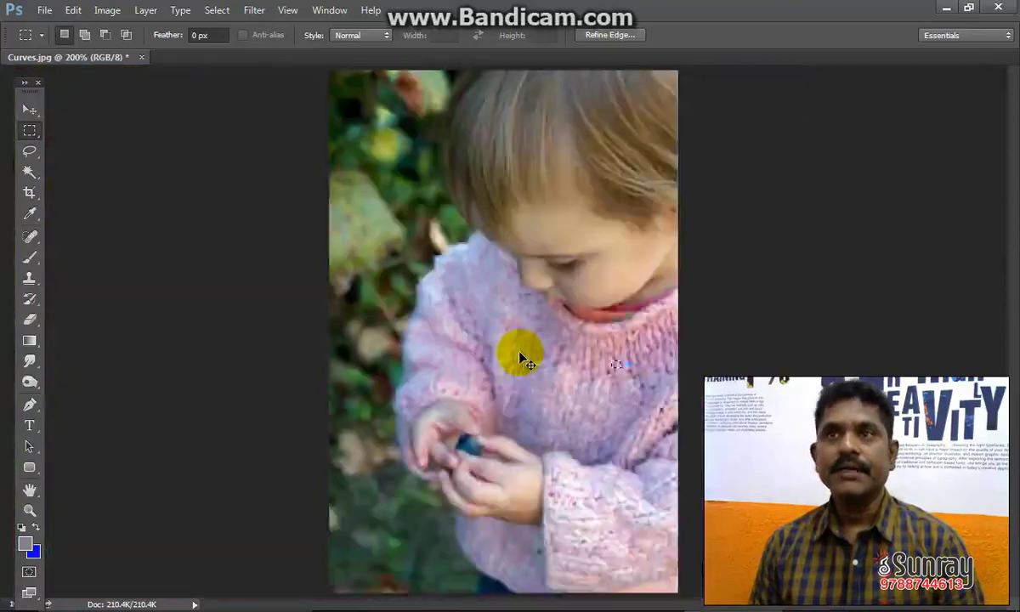
mouse_move(471, 606)
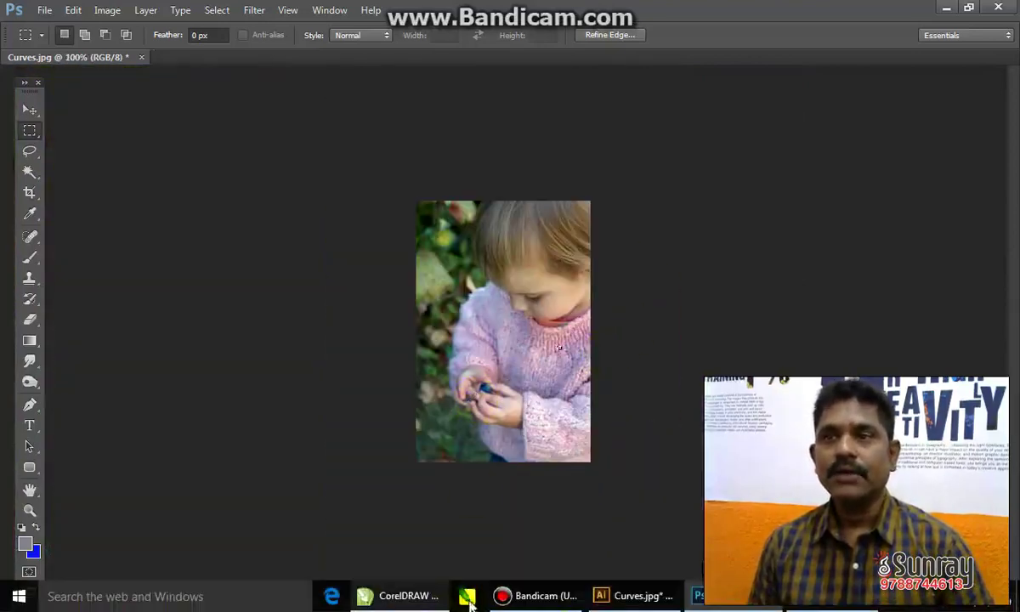
mouse_move(621, 602)
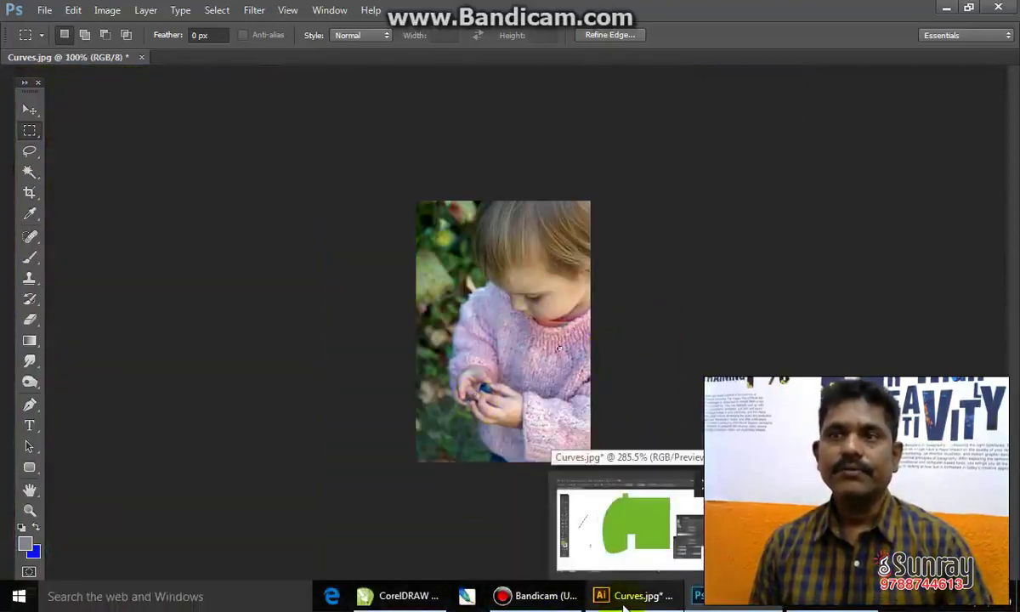
mouse_move(429, 604)
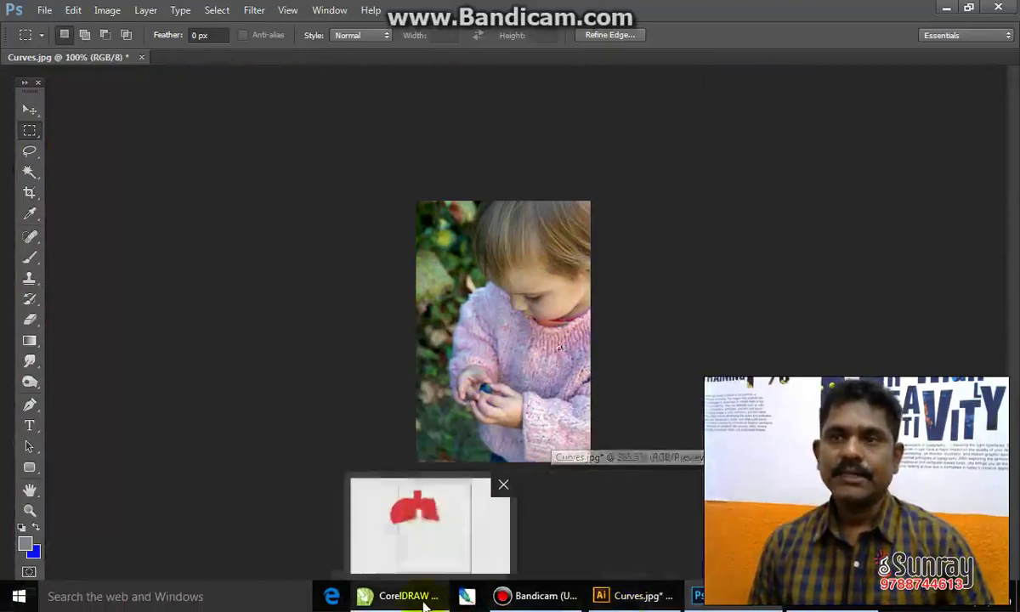
left_click(633, 597)
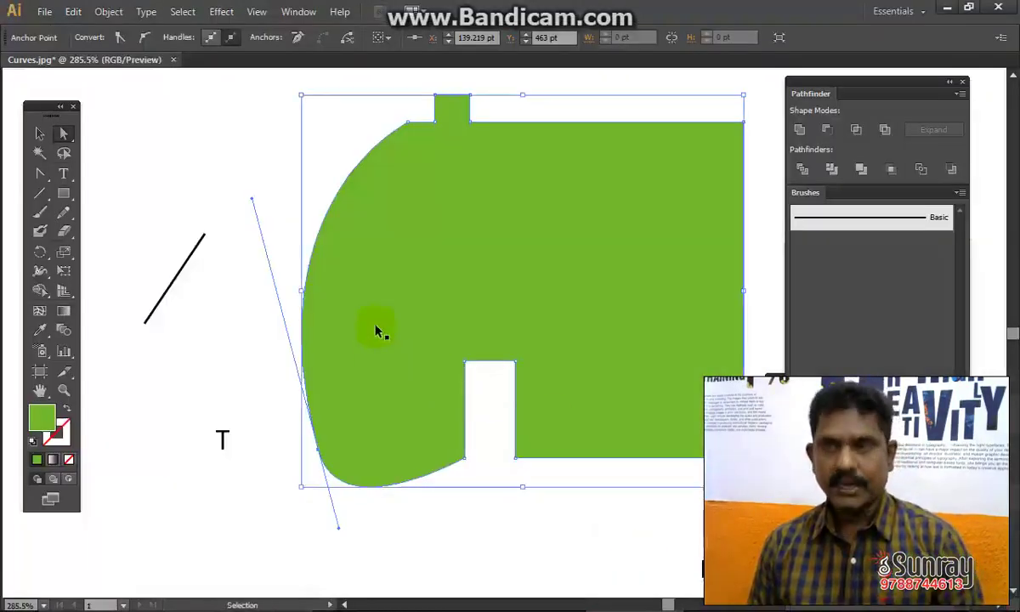
At 100% zoom, move the green shape and diagonal line up and to the right.
key("ctrl+1")
left_click(39, 133)
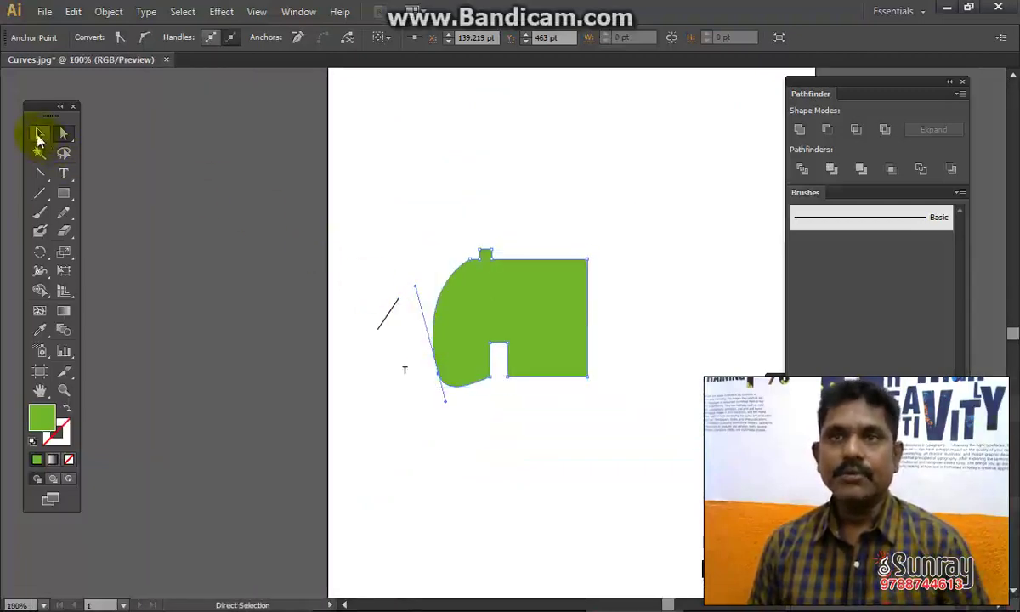
left_click(433, 414)
left_click_drag(531, 287, 560, 209)
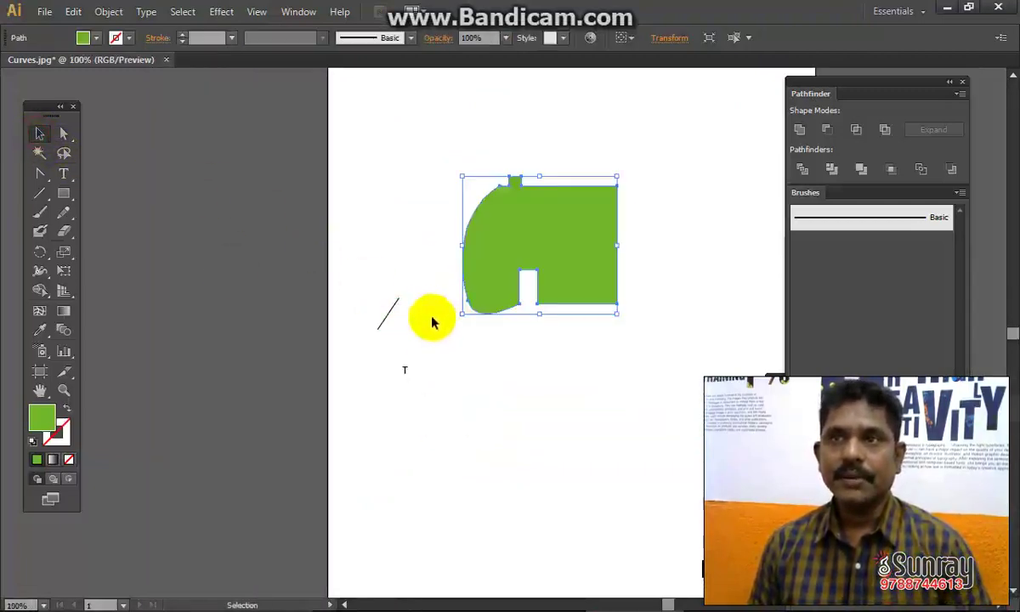
left_click_drag(391, 312, 412, 248)
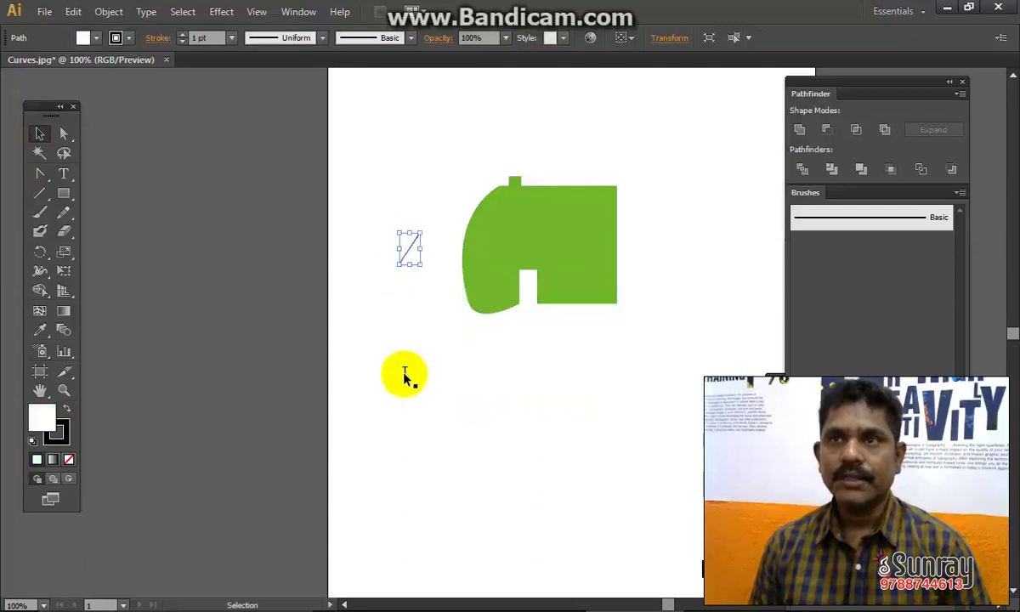
Enlarge the letter T to 89.25 pt below the line, then nudge the line and green shape up-left.
left_click(405, 375)
key("t")
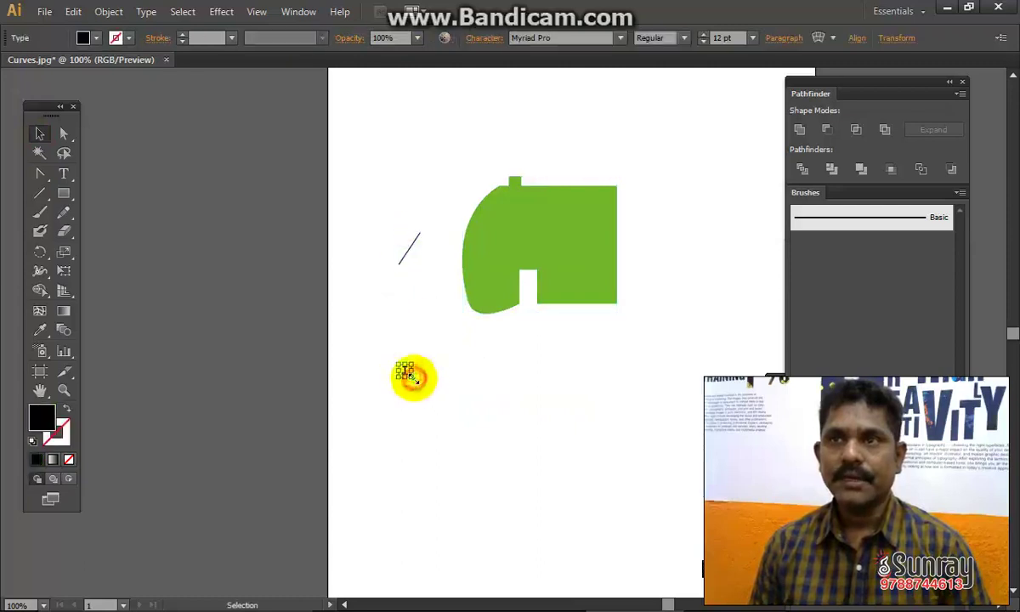
left_click_drag(414, 379, 492, 474)
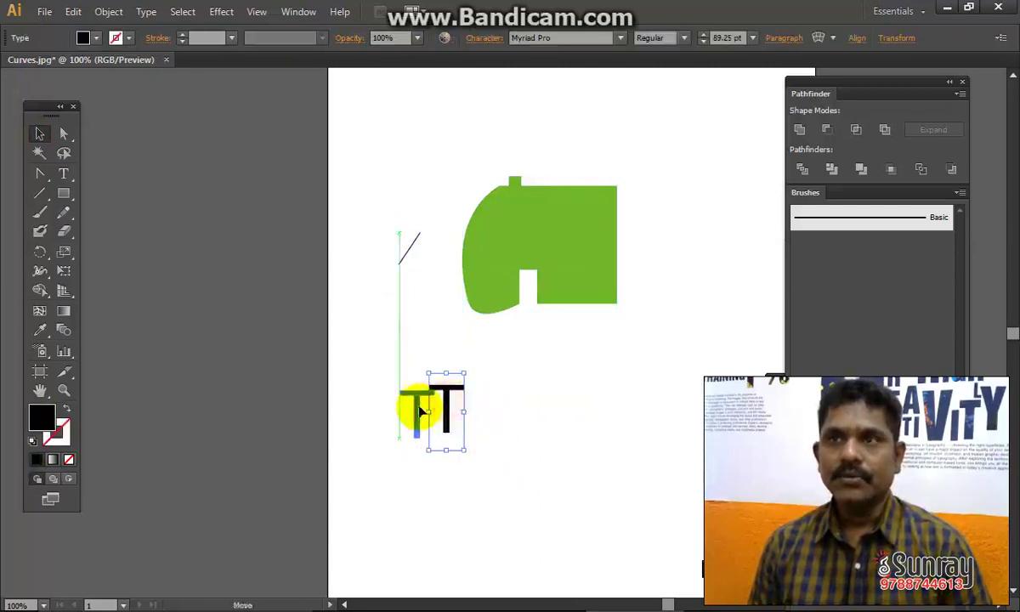
left_click_drag(419, 413, 417, 414)
left_click_drag(406, 253, 396, 243)
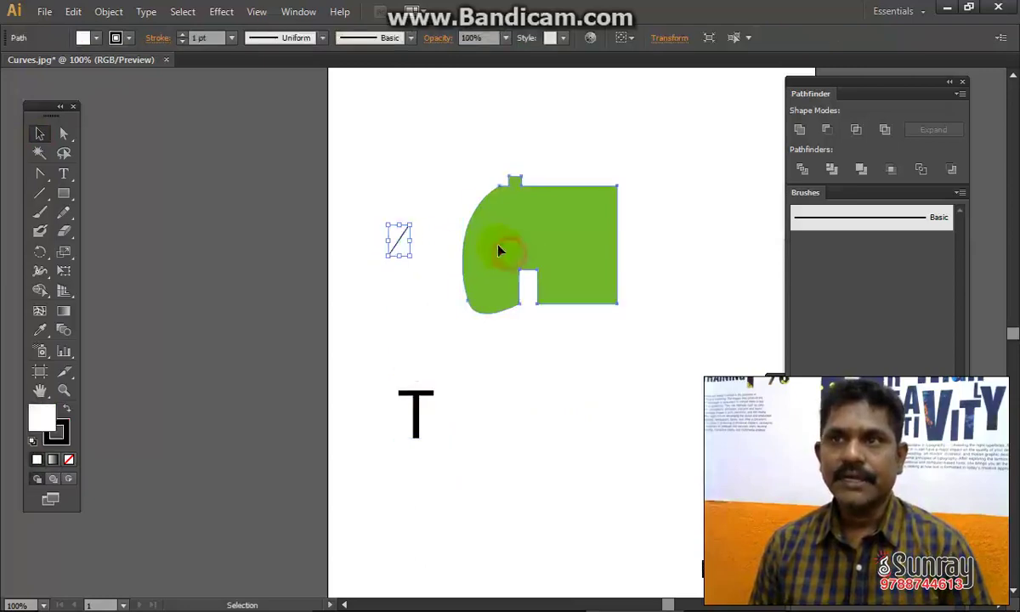
left_click_drag(466, 228, 455, 224)
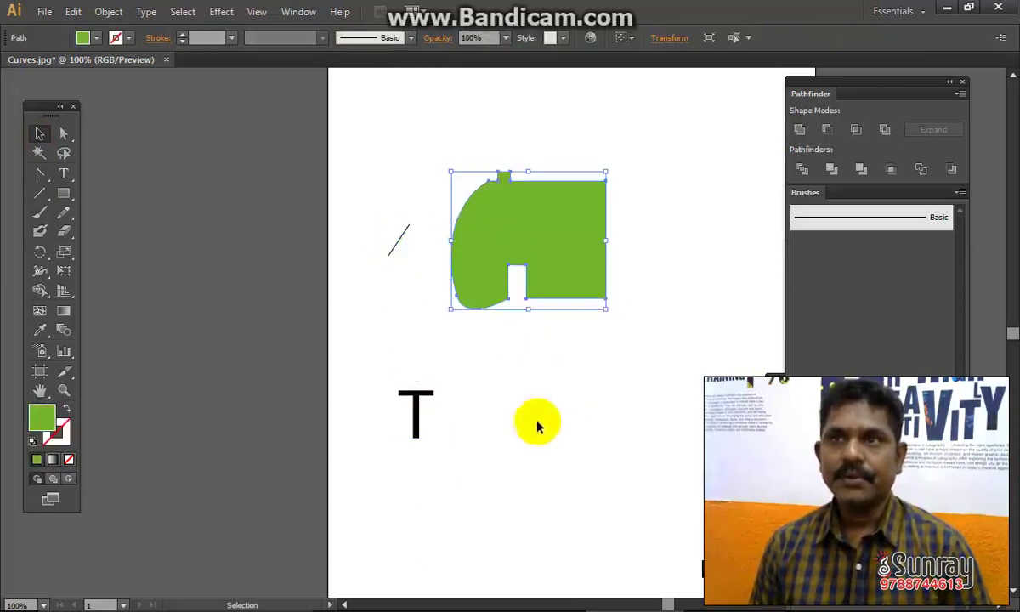
left_click(43, 12)
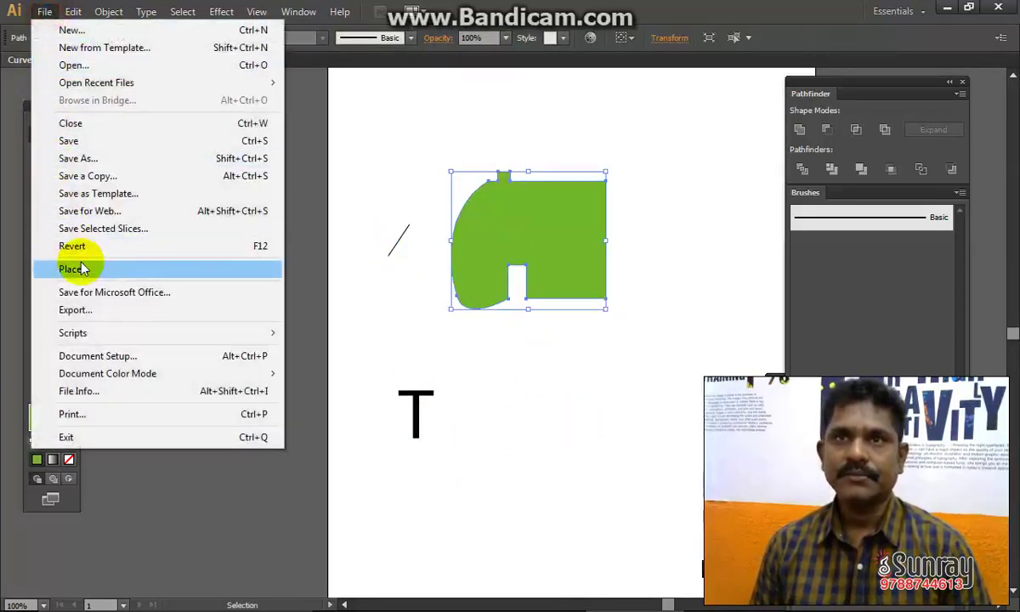
Place the bouquet photo '100000007 - Copy' beside the letter T, below the green shape.
left_click(73, 268)
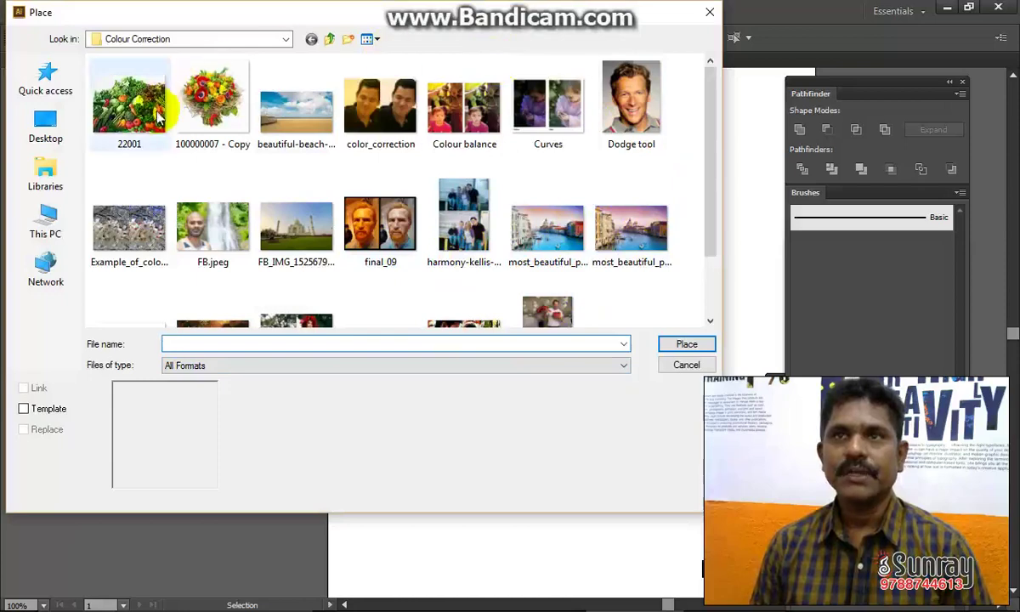
left_click(212, 100)
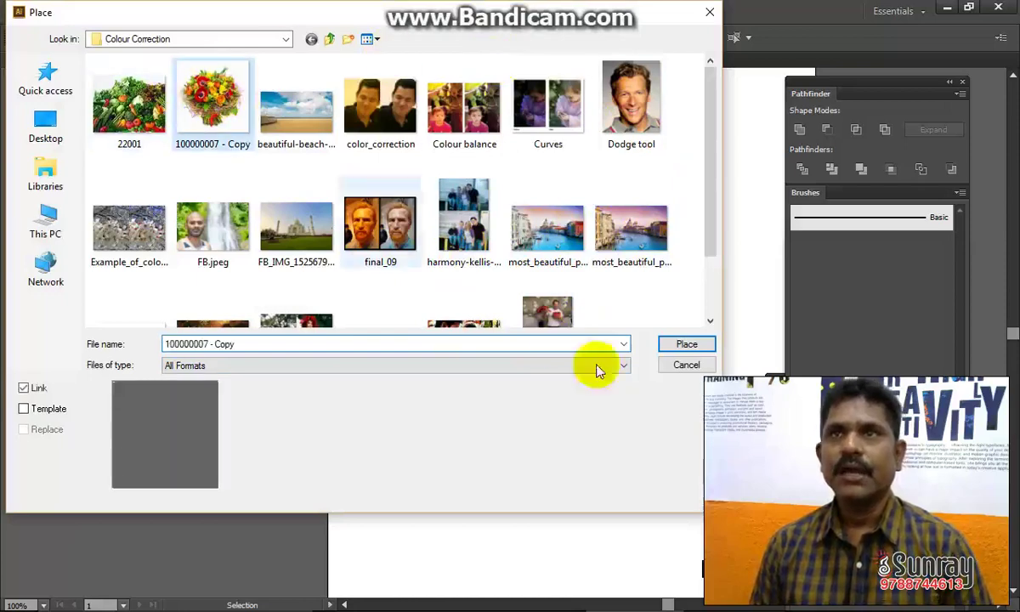
left_click(684, 344)
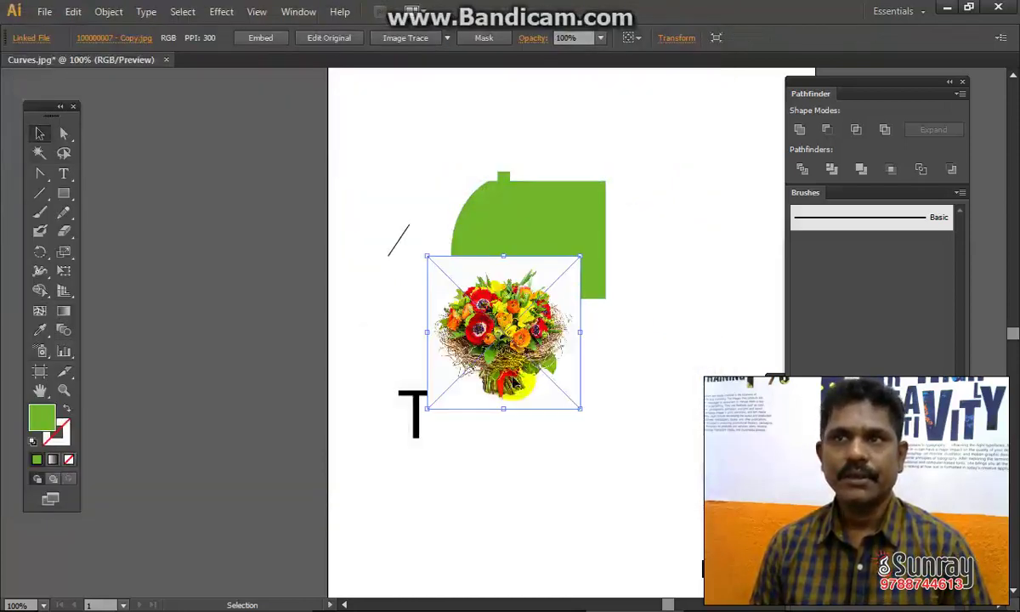
left_click_drag(518, 375, 586, 473)
left_click(665, 316)
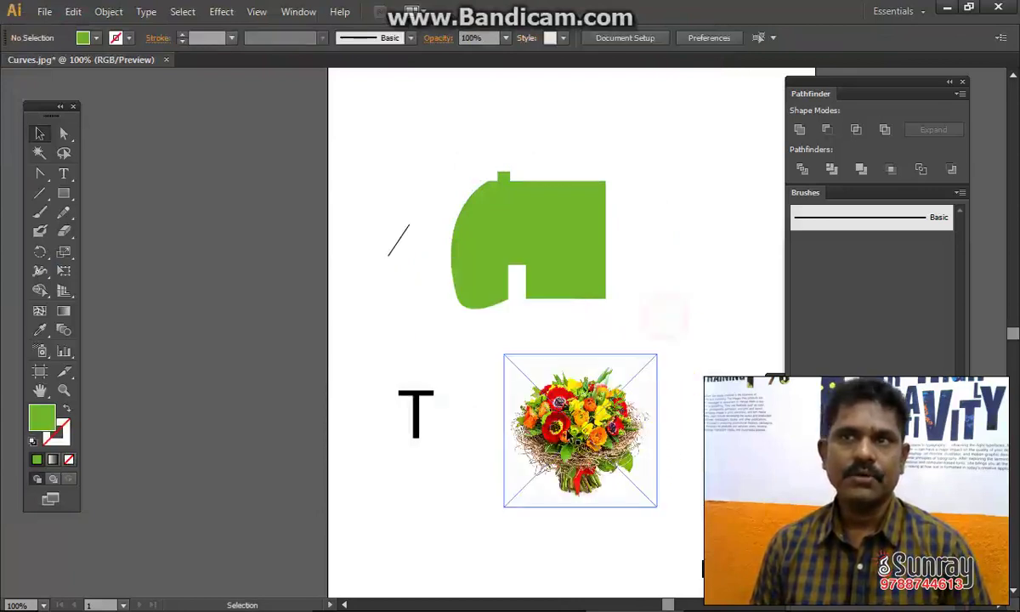
left_click(553, 285)
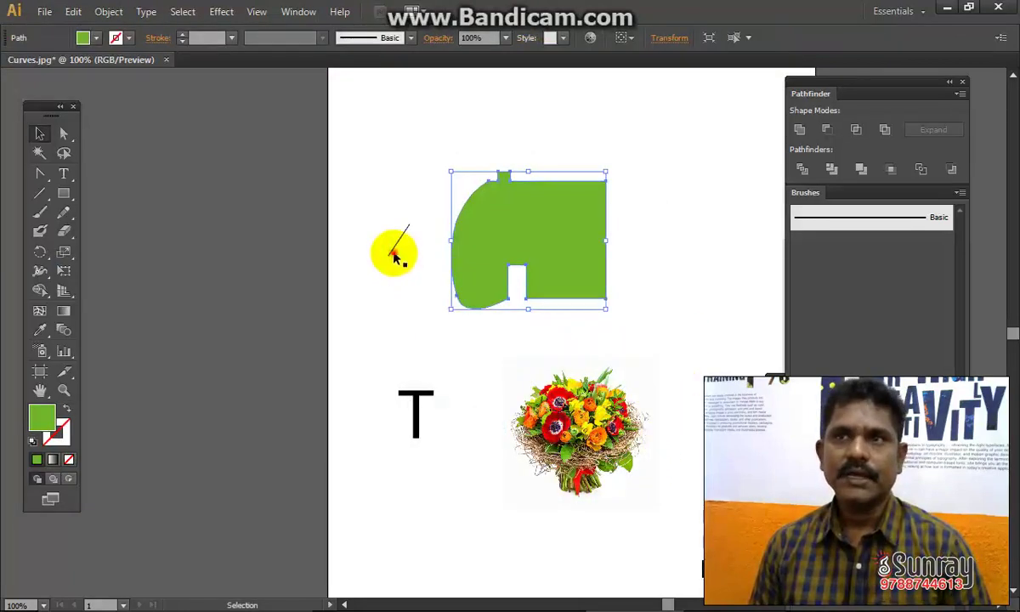
left_click(394, 254)
left_click(417, 412)
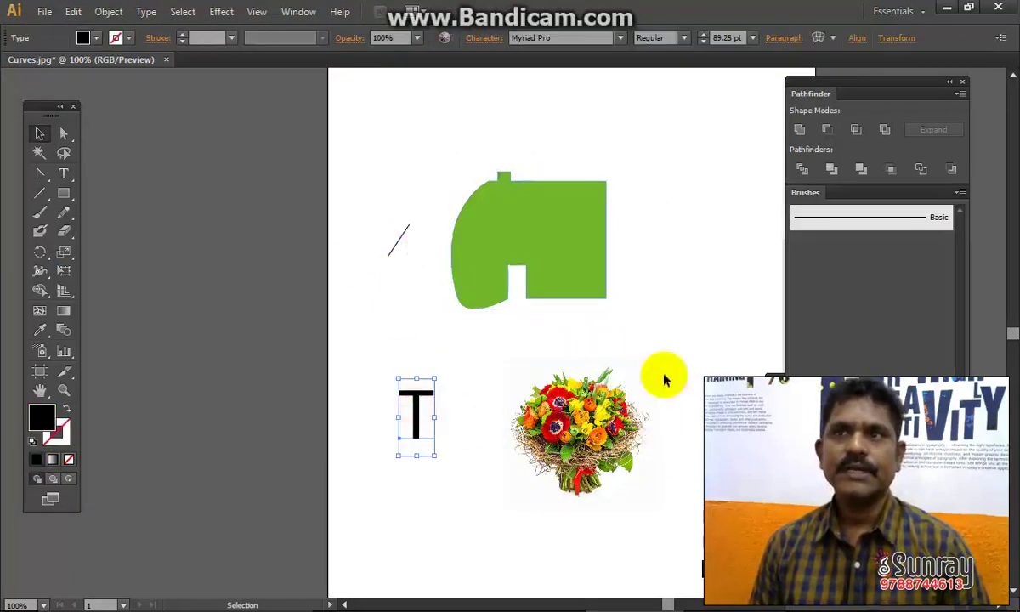
Switch to CorelDRAW and move the red shape up and to the right.
mouse_move(510, 599)
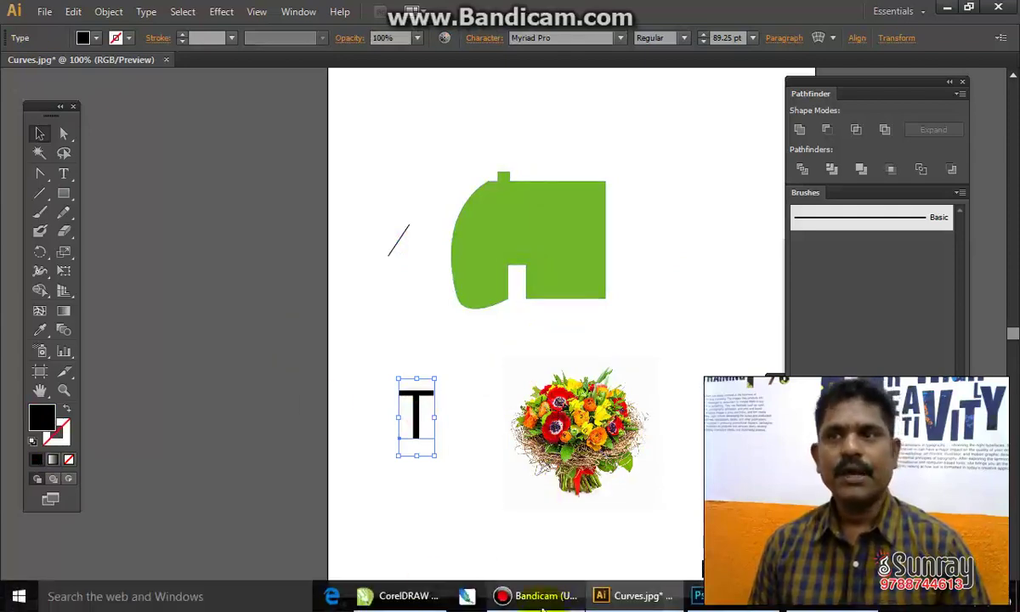
left_click(412, 597)
left_click(575, 305)
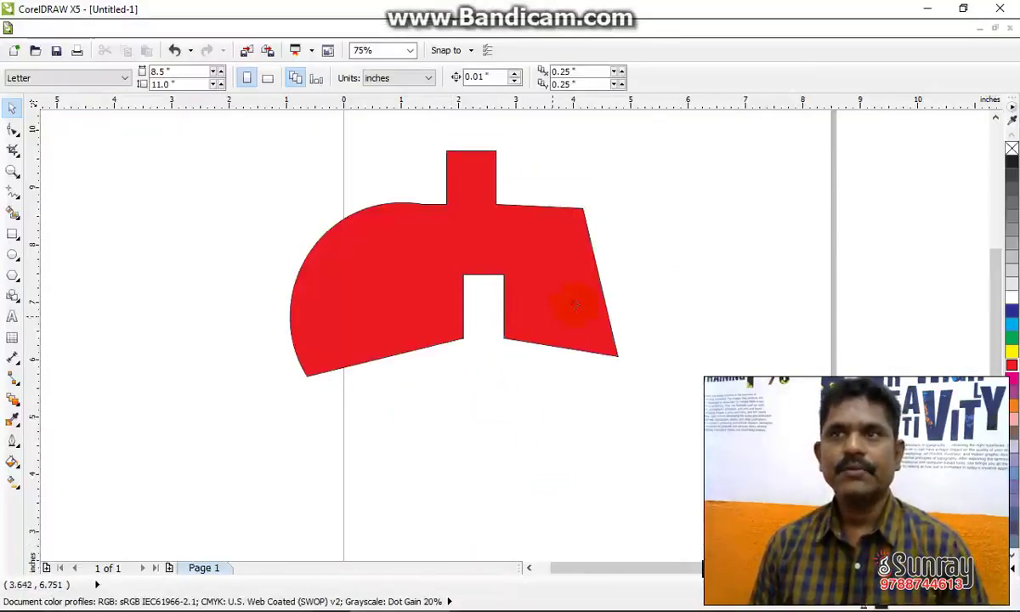
left_click_drag(575, 304, 670, 255)
Draw a short freehand curve below the red shape and add a letter T beside it.
left_click(13, 192)
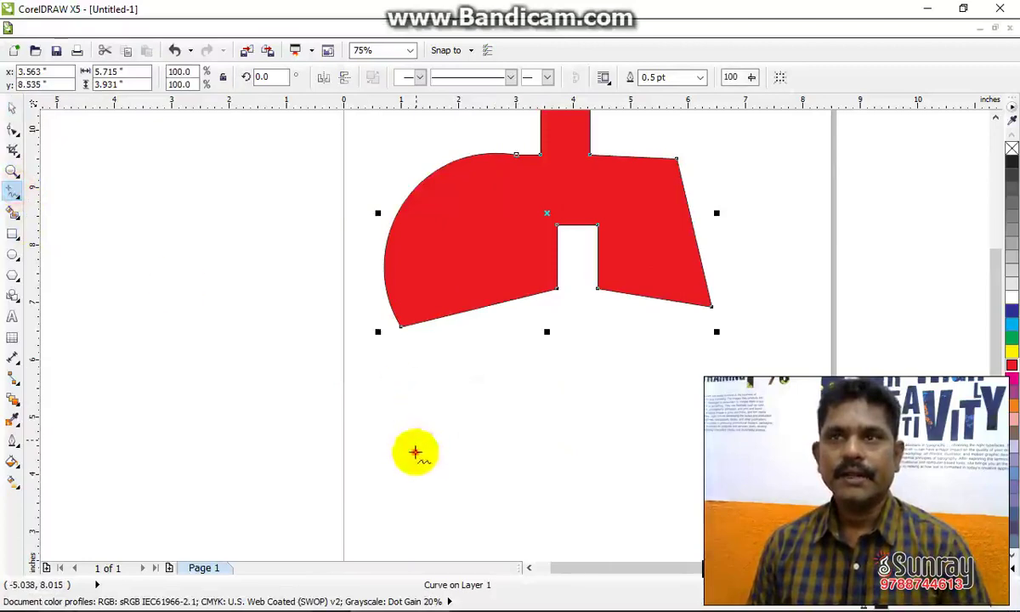
left_click_drag(414, 452, 482, 408)
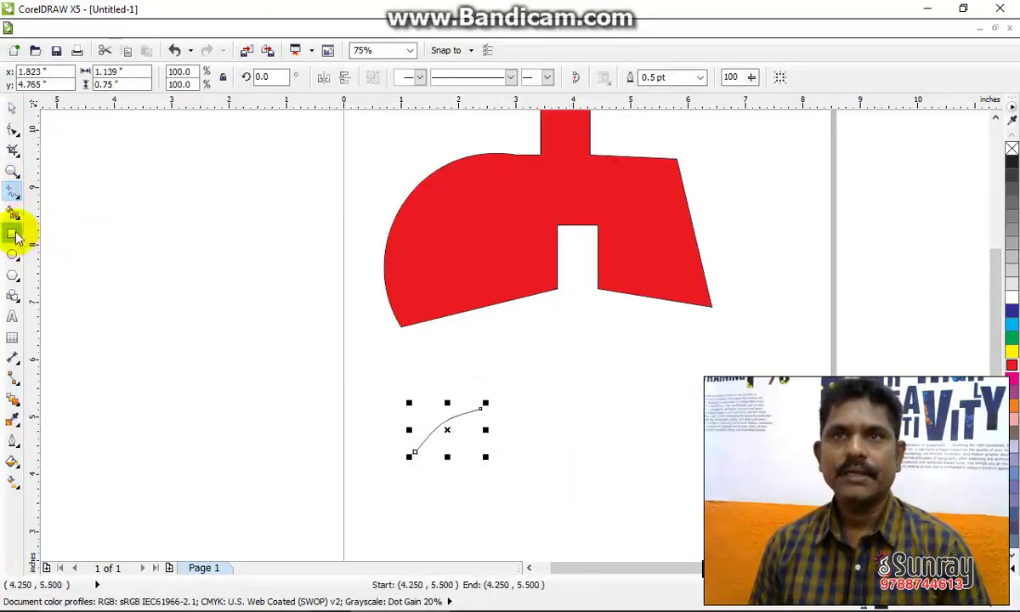
left_click(12, 317)
left_click(568, 423)
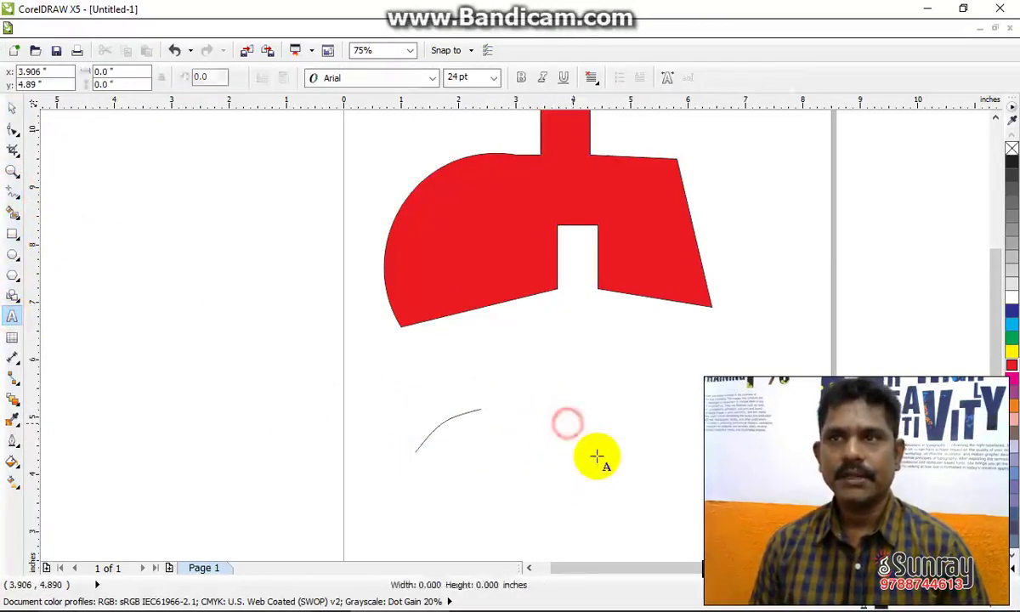
left_click(12, 108)
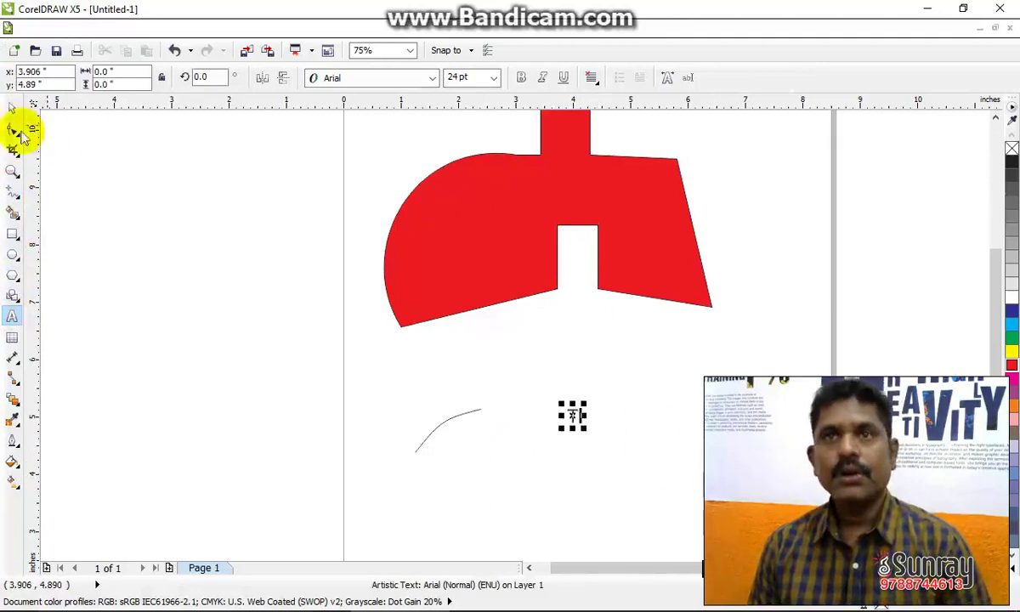
left_click(621, 350)
Import the flying parrot JPG (image 00) from the COREL DRAW folder into the drawing.
right_click(622, 348)
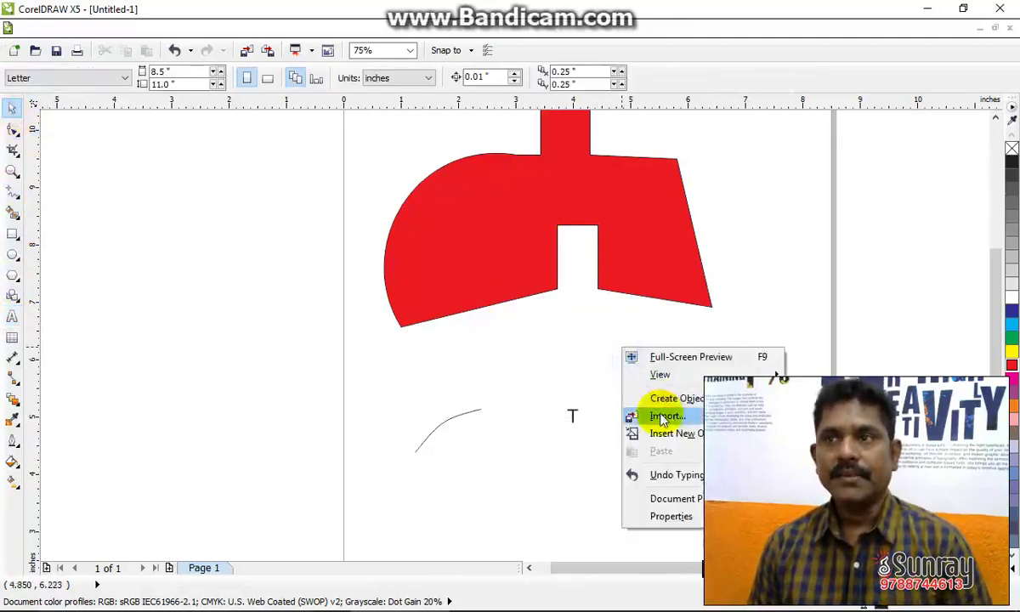
left_click(660, 414)
key("ctrl+i")
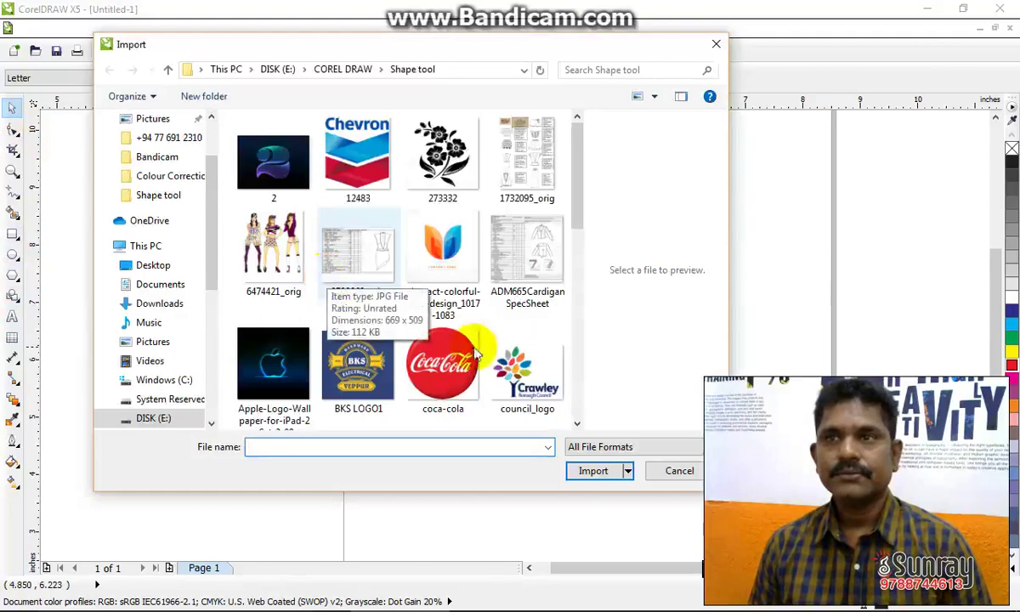
scroll(581, 209, "down", 2)
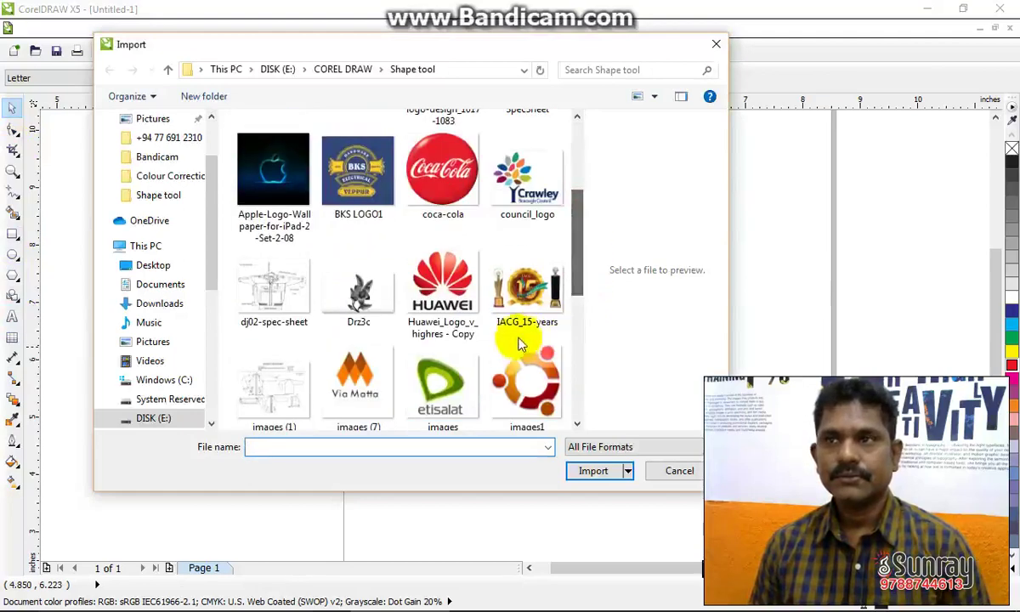
key("alt+Up")
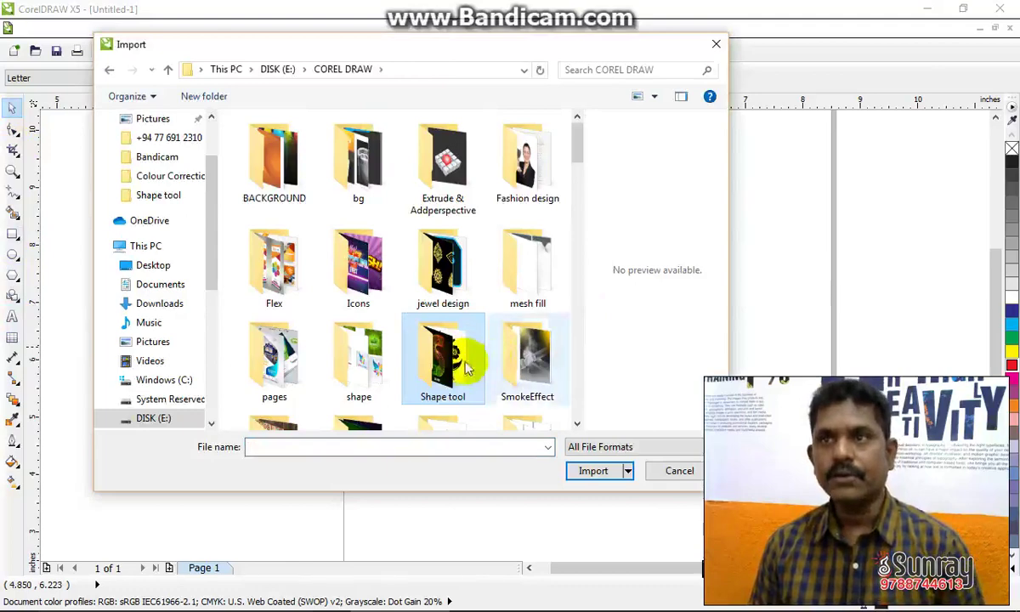
scroll(451, 366, "down", 5)
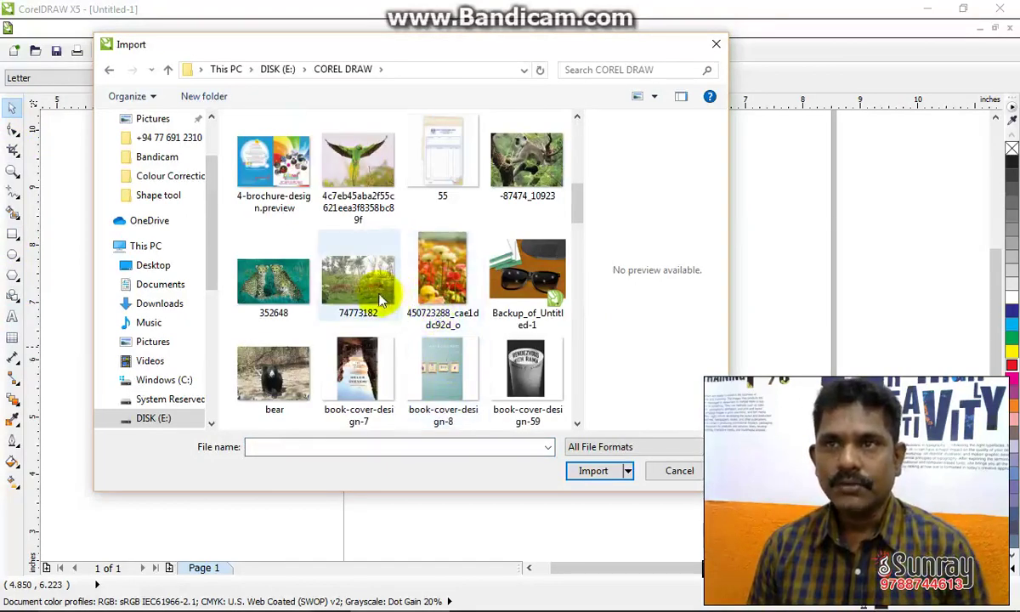
left_click(273, 273)
left_click(272, 270)
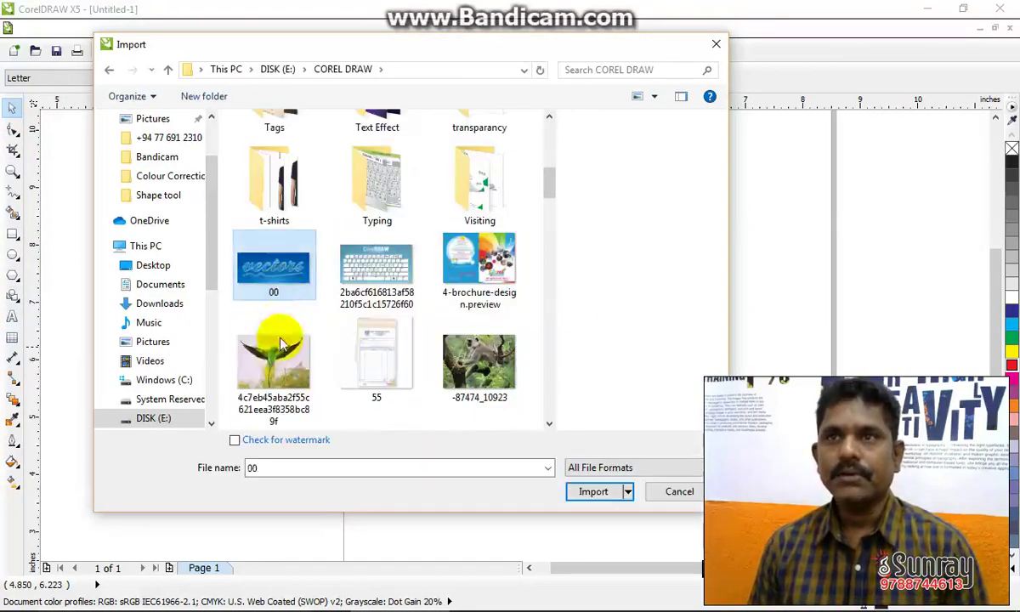
left_click(276, 364)
double_click(277, 364)
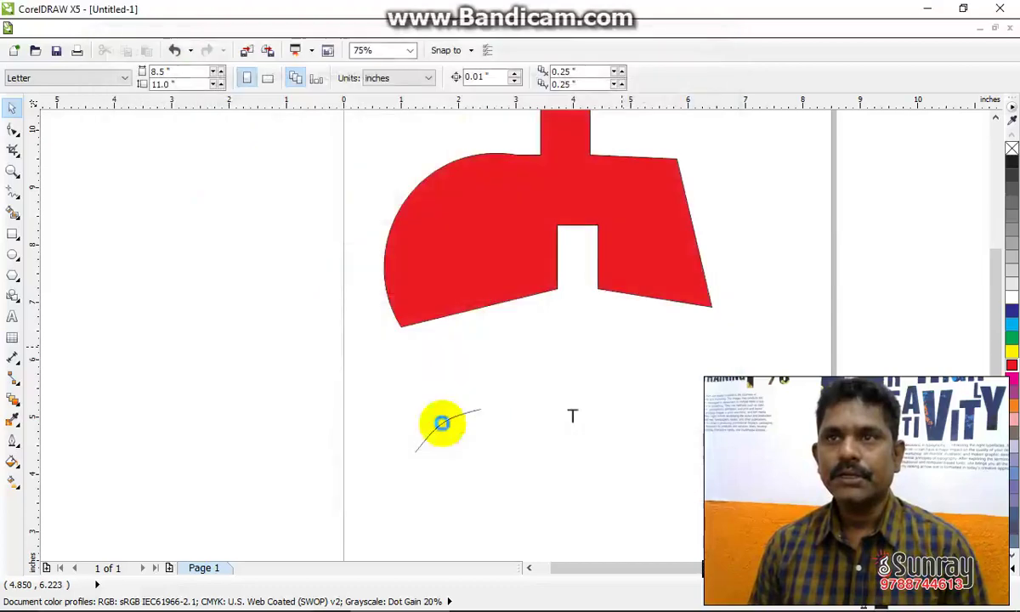
Place the parrot photo on the page and scale it down to 21.2%.
left_click(340, 325)
scroll(357, 312, "down", 2)
left_click_drag(490, 425, 380, 345)
scroll(322, 303, "up", 3)
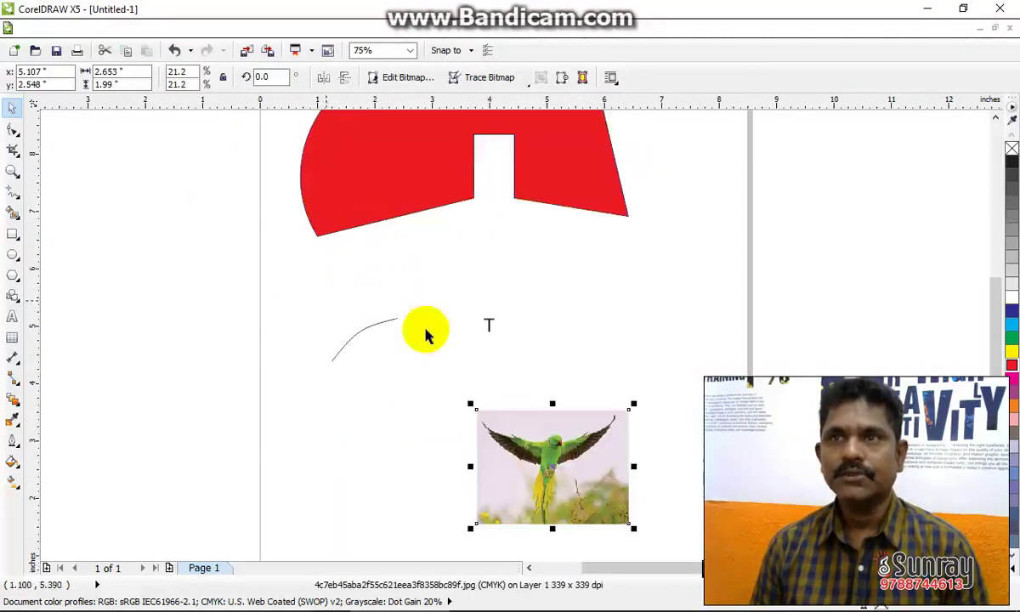
scroll(527, 446, "up", 1)
scroll(574, 483, "up", 4)
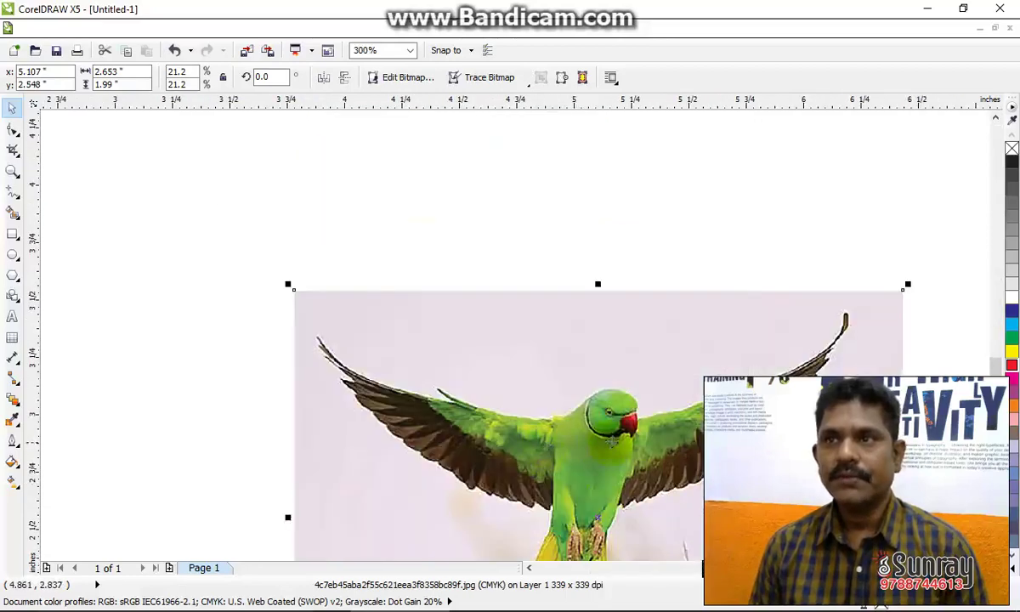
scroll(528, 387, "down", 3)
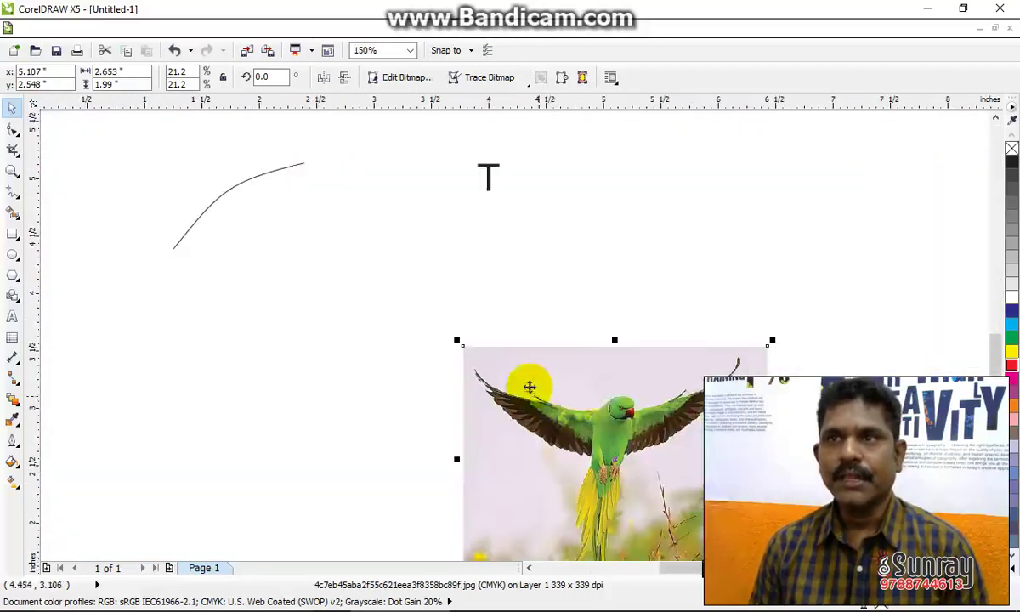
scroll(490, 346, "down", 1)
scroll(467, 336, "down", 1)
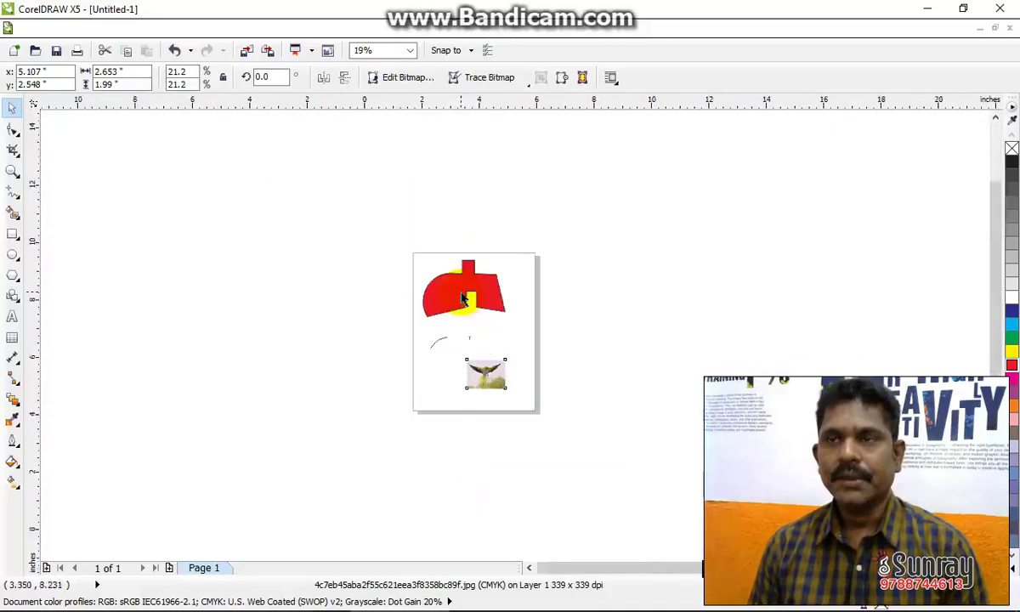
scroll(477, 328, "up", 3)
Move the red shape up, nudge the curved line, and shift the parrot photo up-right below the T.
left_click_drag(446, 309, 446, 280)
left_click_drag(397, 479, 387, 472)
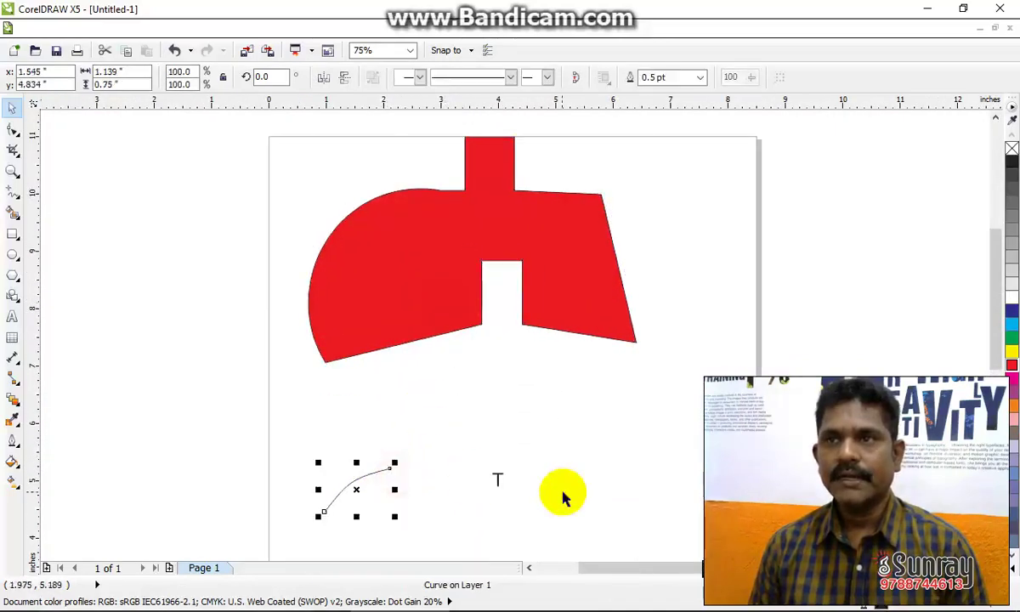
left_click(498, 478)
scroll(359, 288, "down", 2)
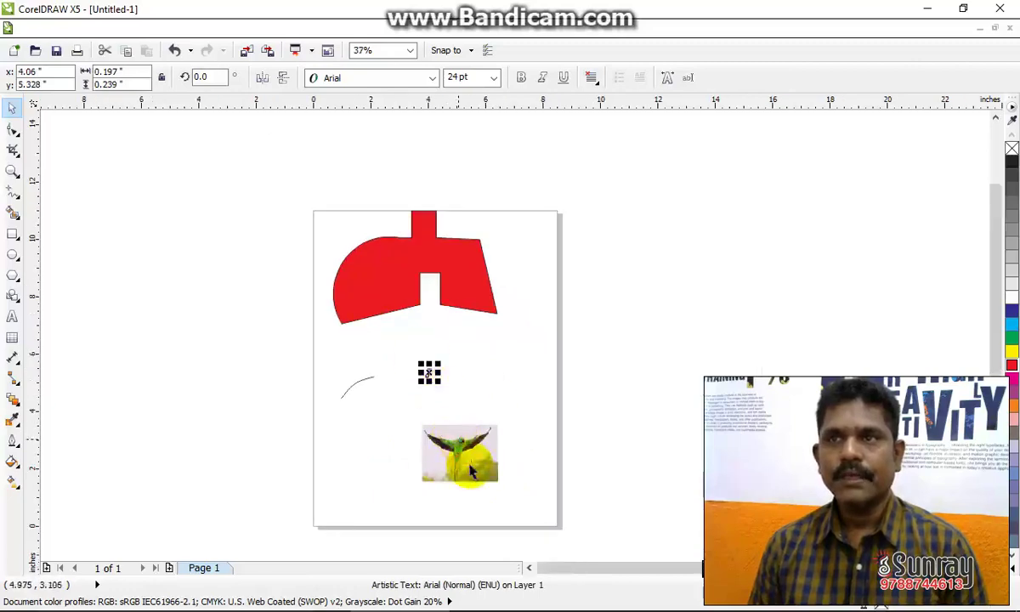
left_click_drag(465, 470, 495, 449)
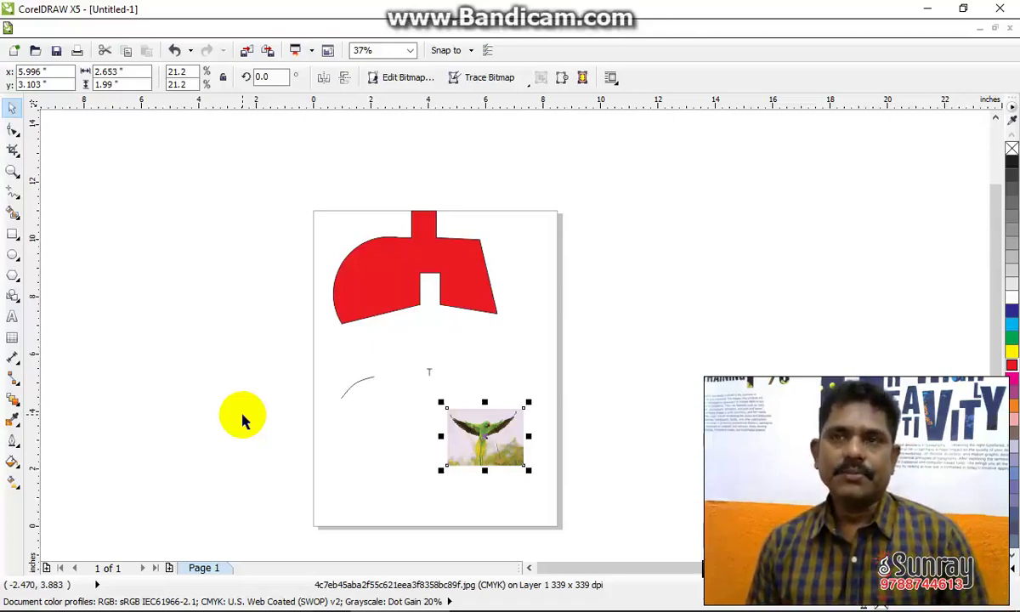
mouse_move(447, 607)
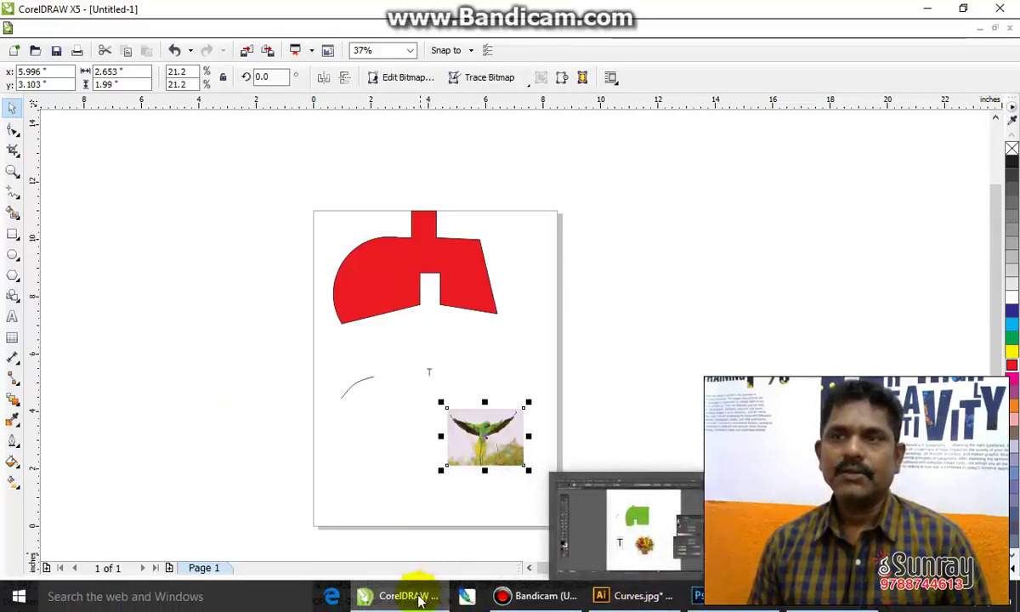
Drag the red shape lower, then marquee-select the red shape, curve, T and parrot and shift them down.
left_click(624, 374)
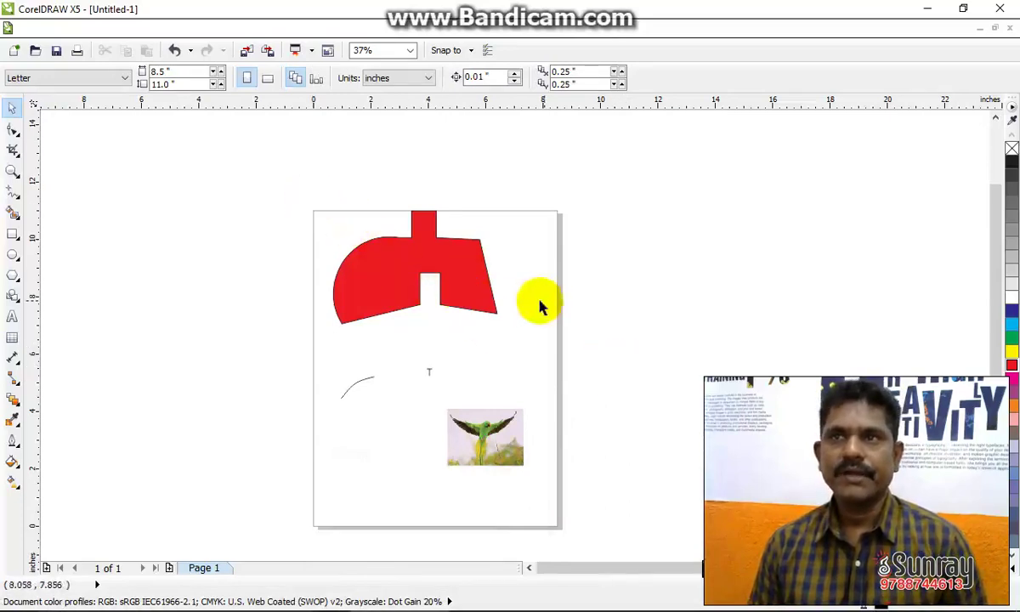
left_click_drag(487, 295, 501, 313)
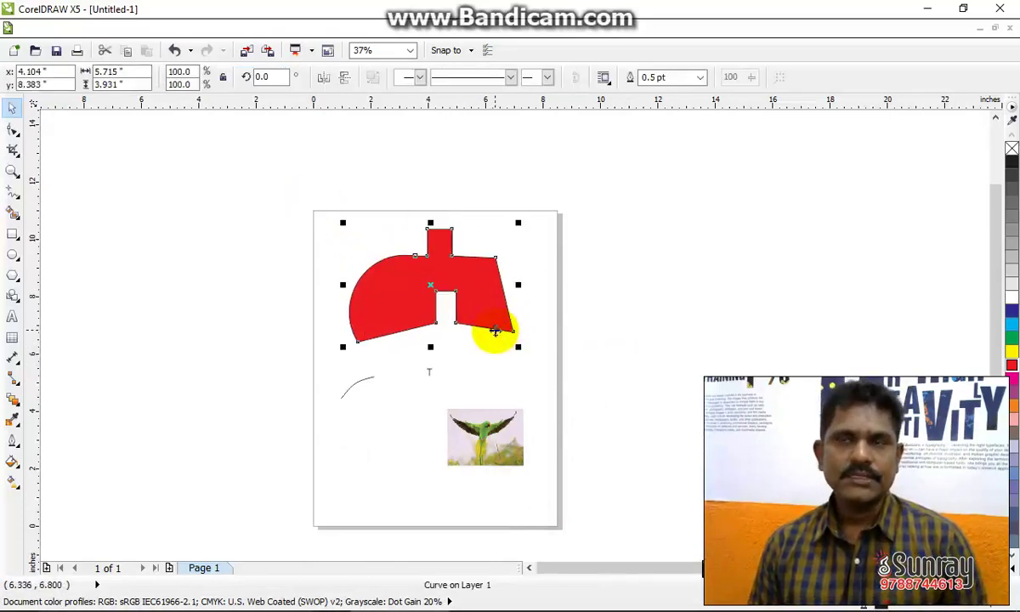
left_click(355, 390)
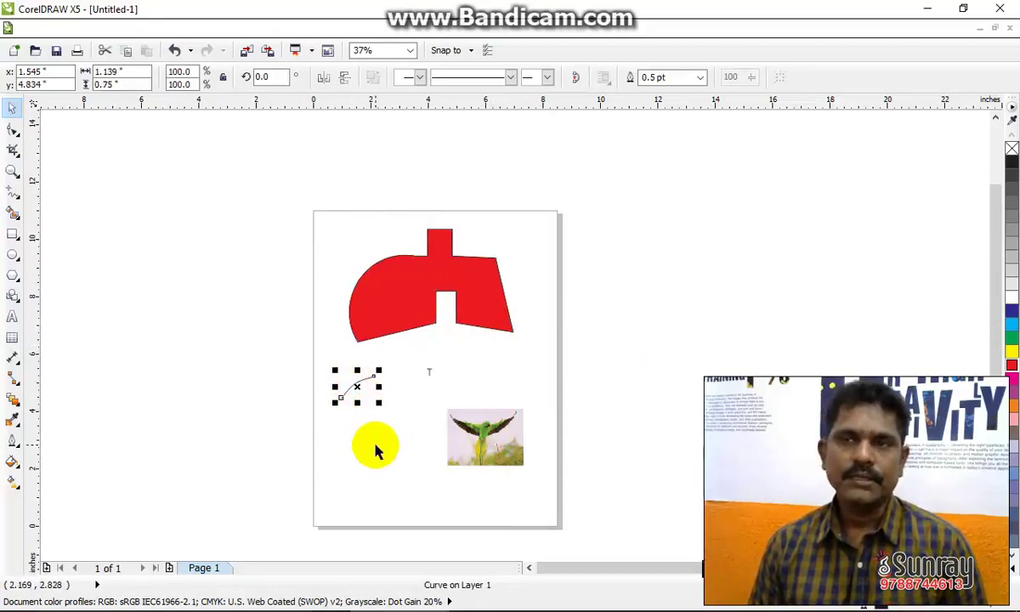
left_click(419, 456)
left_click_drag(332, 213, 546, 505)
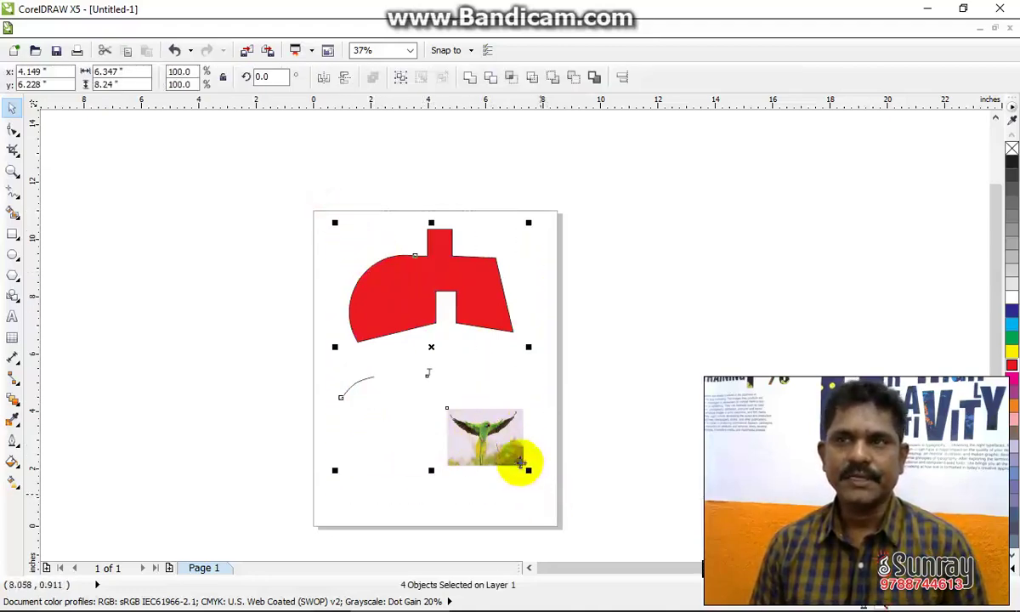
left_click_drag(504, 450, 506, 470)
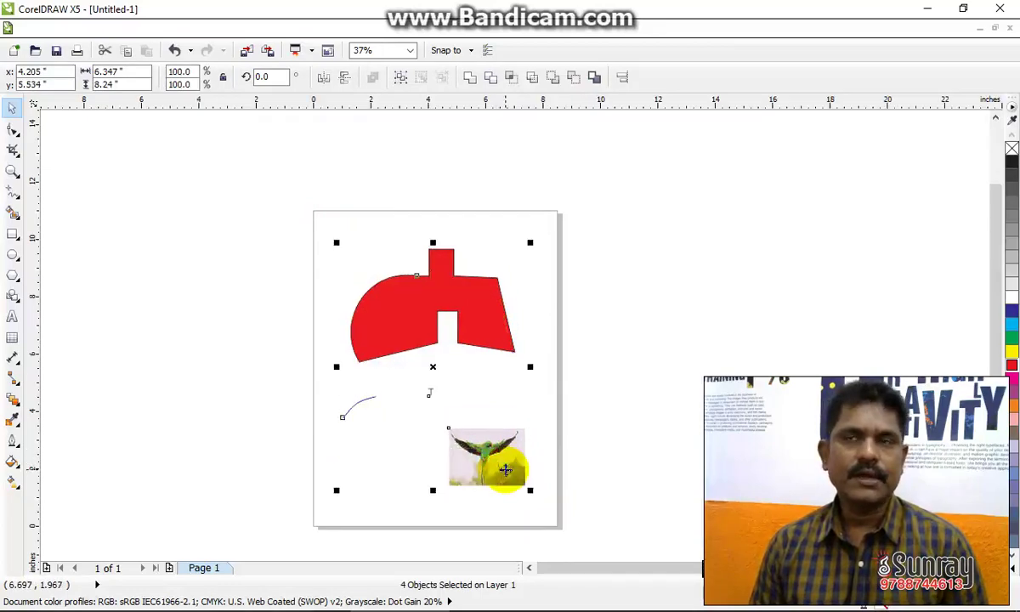